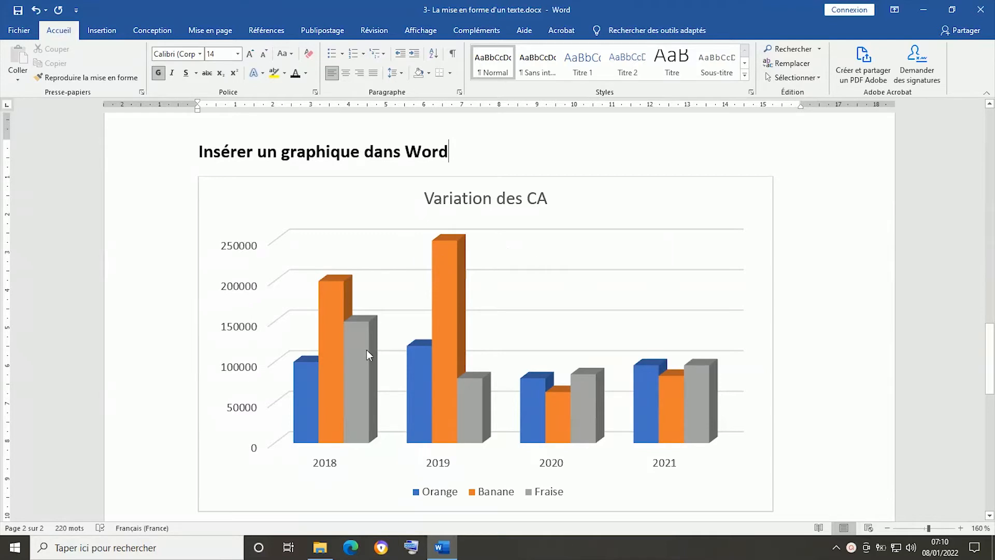
- Delete the existing "Variation des CA" chart below the heading "Insérer un graphique dans Word"
left_click(961, 528)
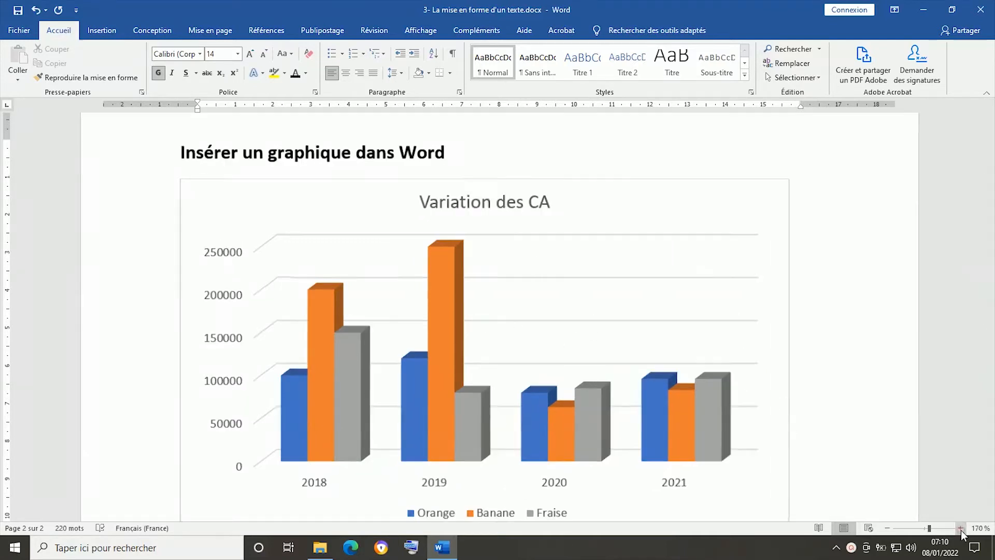
left_click(698, 189)
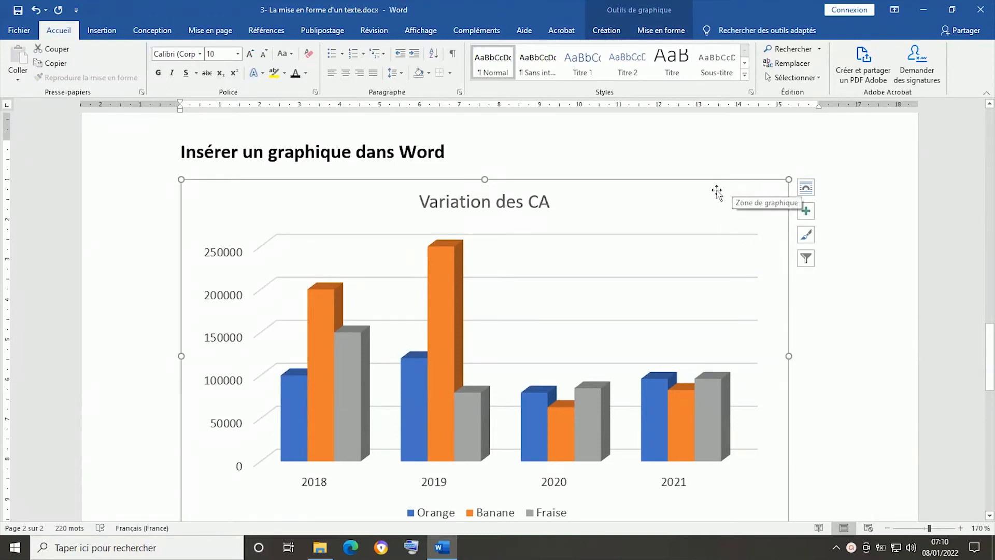
left_click(549, 296)
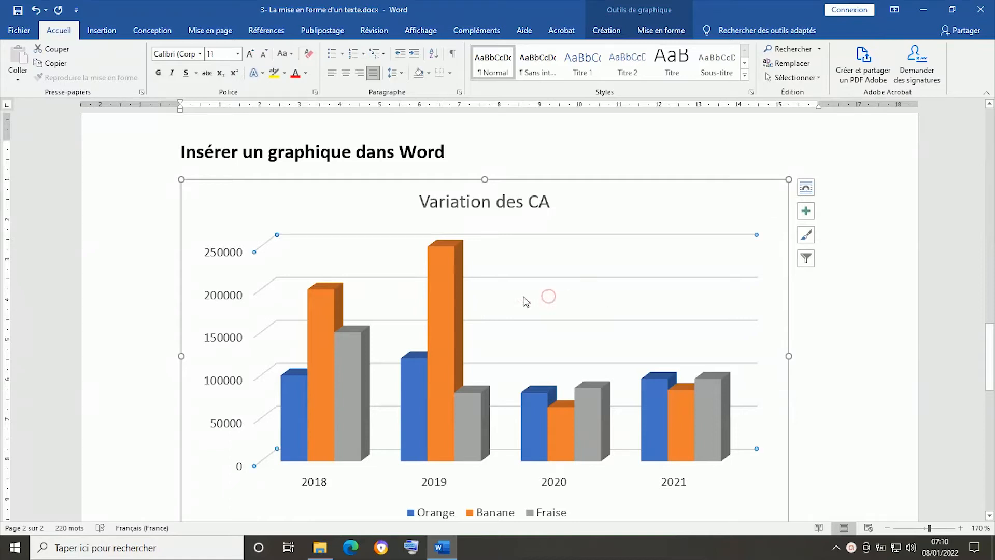
left_click(769, 190)
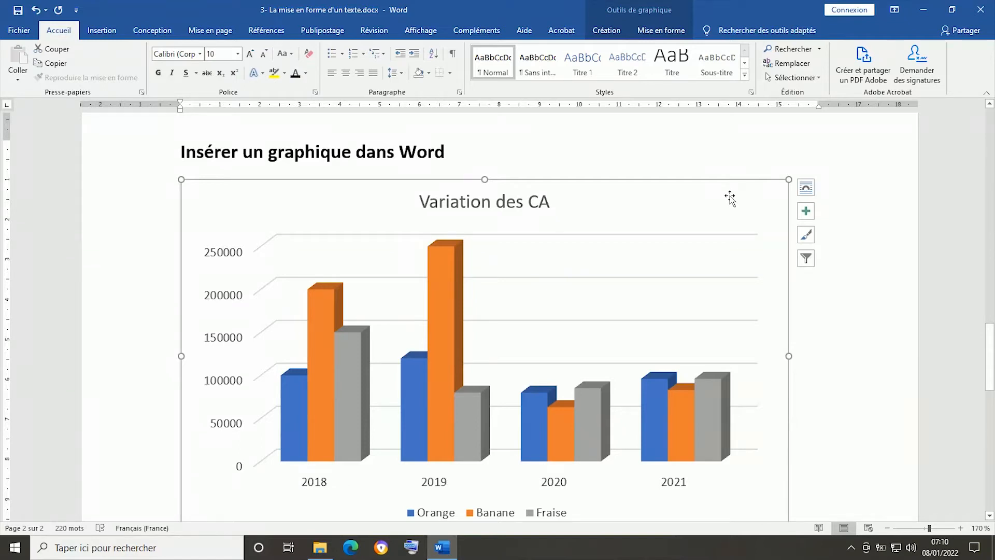
key("Delete")
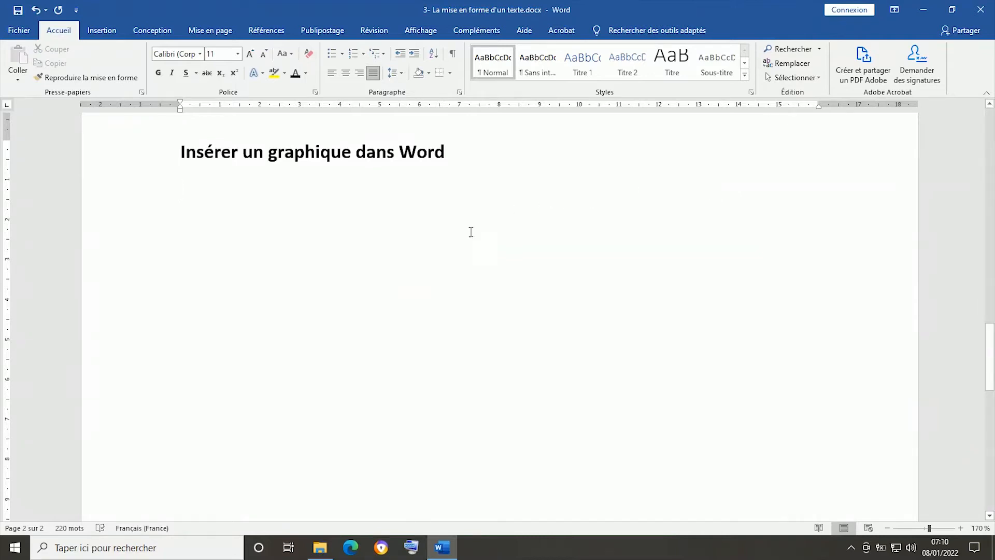
- Insert a 3D clustered column chart (Histogramme groupé 3D) below the heading "Insérer un graphique dans Word"
left_click(100, 32)
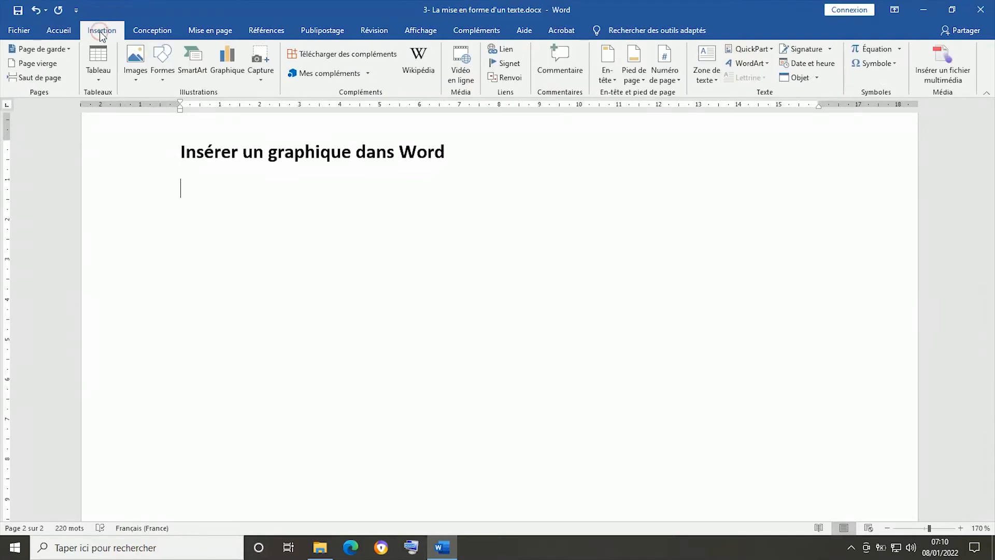
left_click(233, 58)
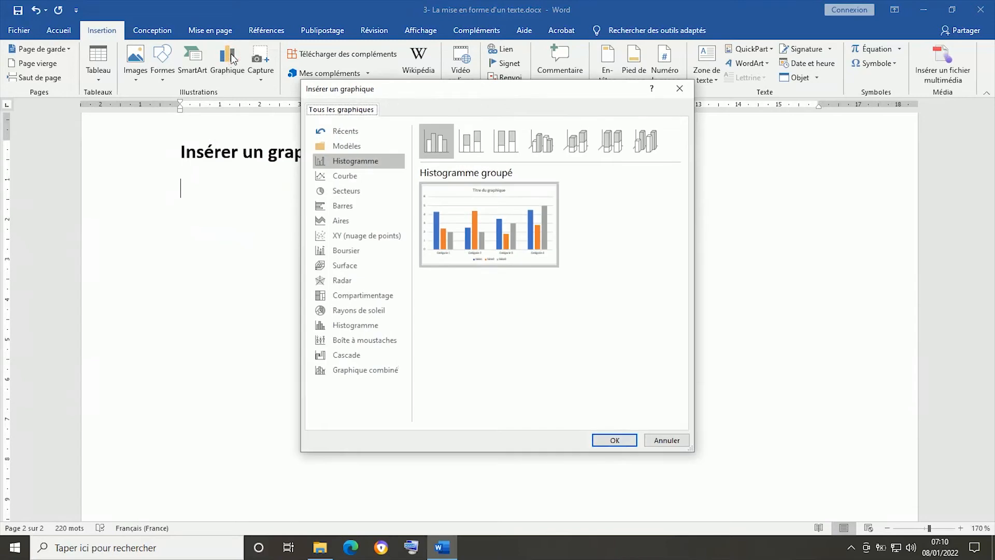
left_click(346, 176)
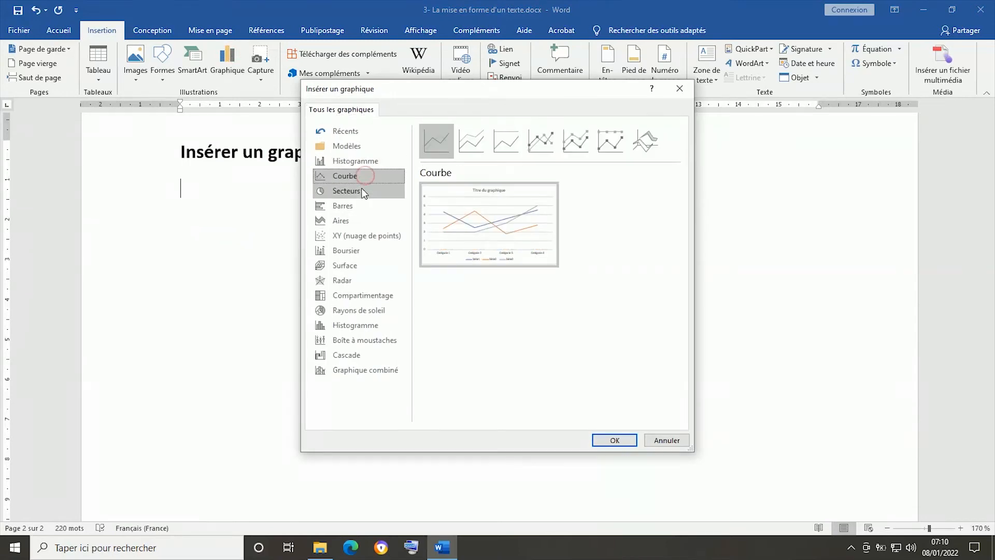
left_click(352, 162)
left_click(353, 176)
left_click(353, 190)
left_click(354, 206)
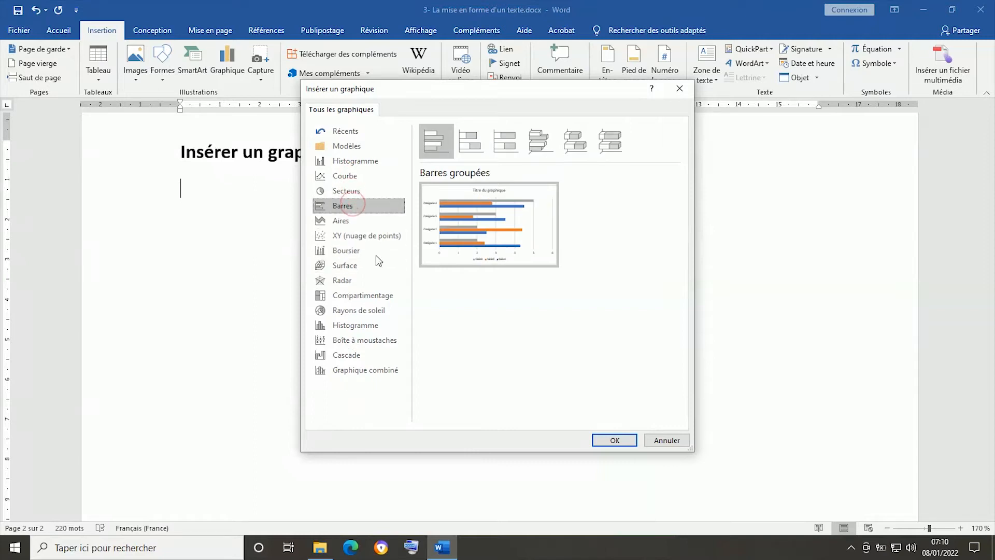
left_click(366, 164)
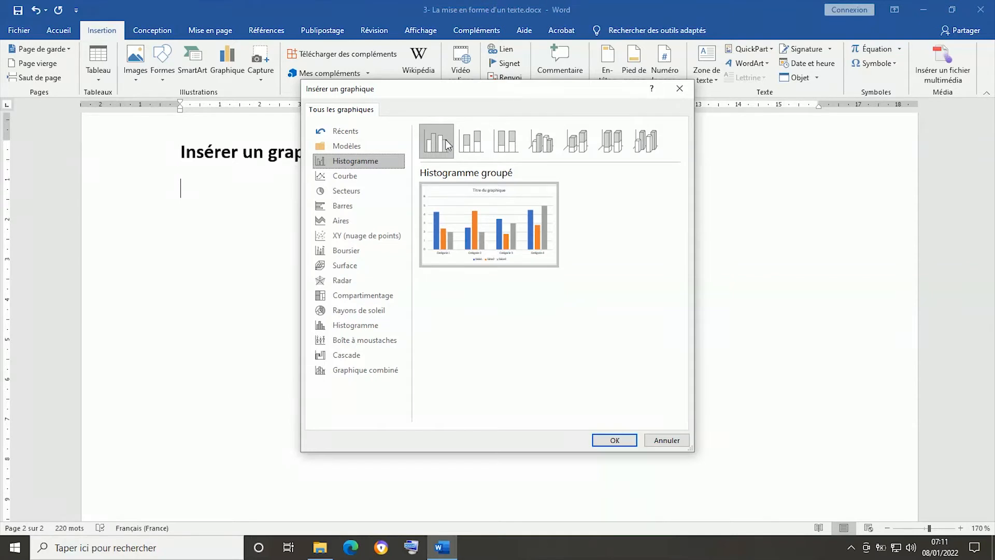
left_click(471, 141)
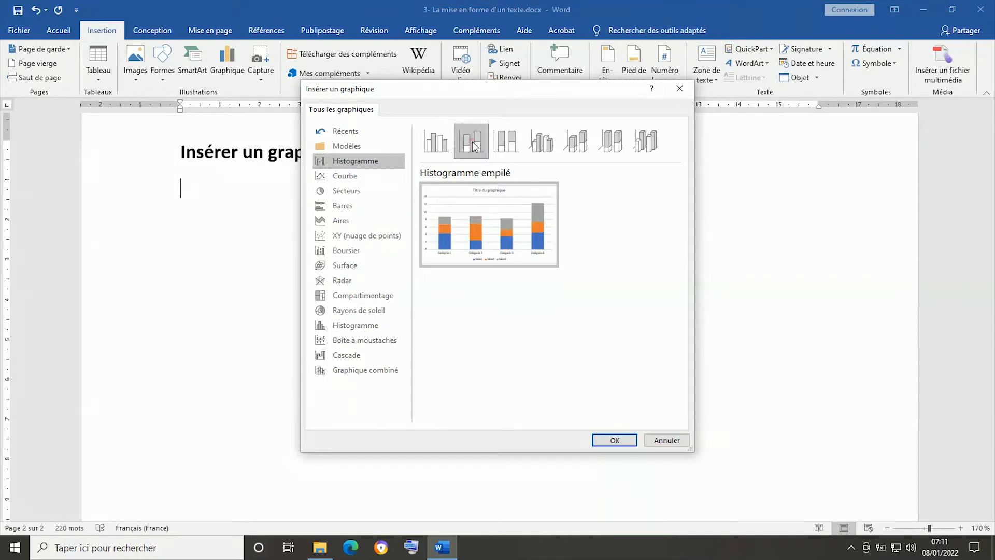
left_click(517, 144)
left_click(541, 147)
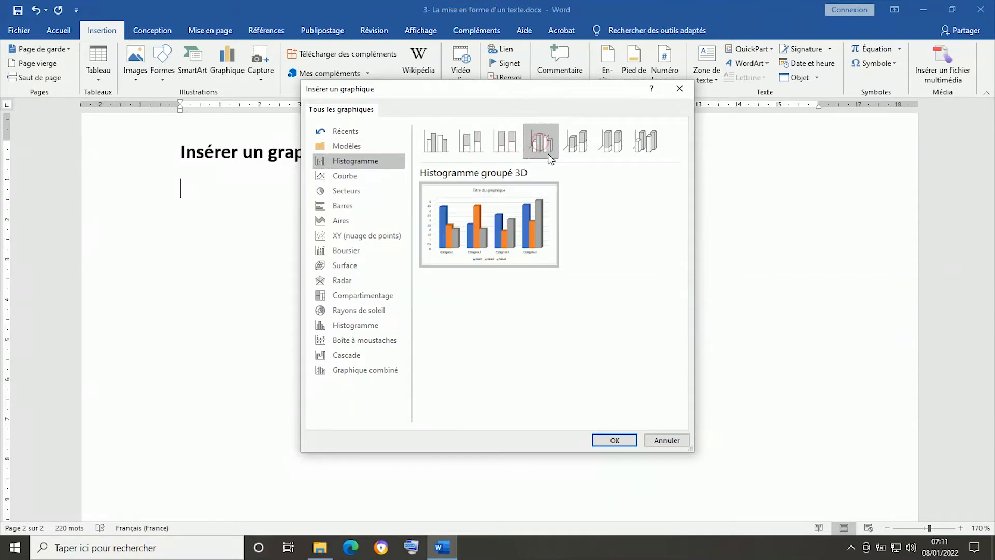
left_click(616, 441)
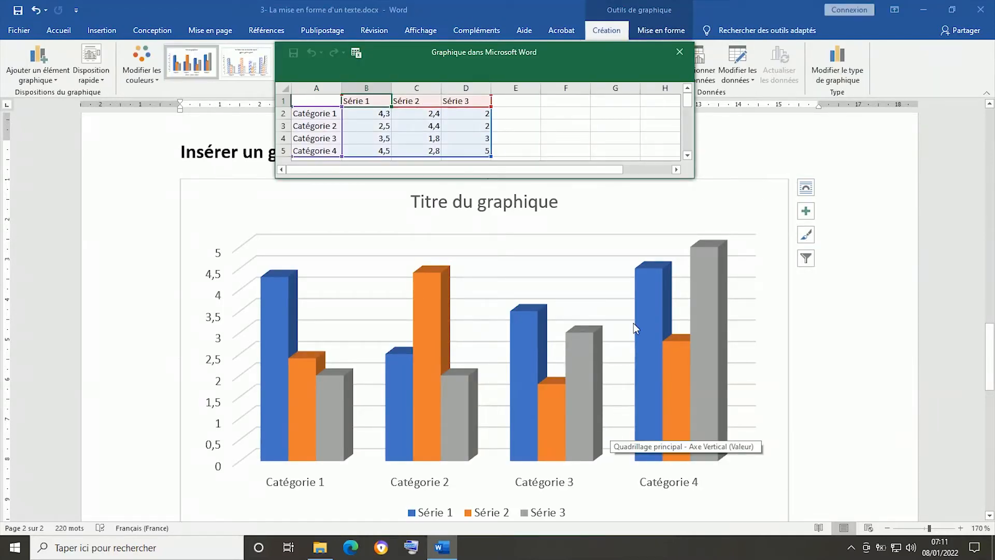
- Move the chart's data sheet clear of the chart title and rename the four categories to 2018, 2019, 2020 and 2021
left_click_drag(492, 48, 538, 29)
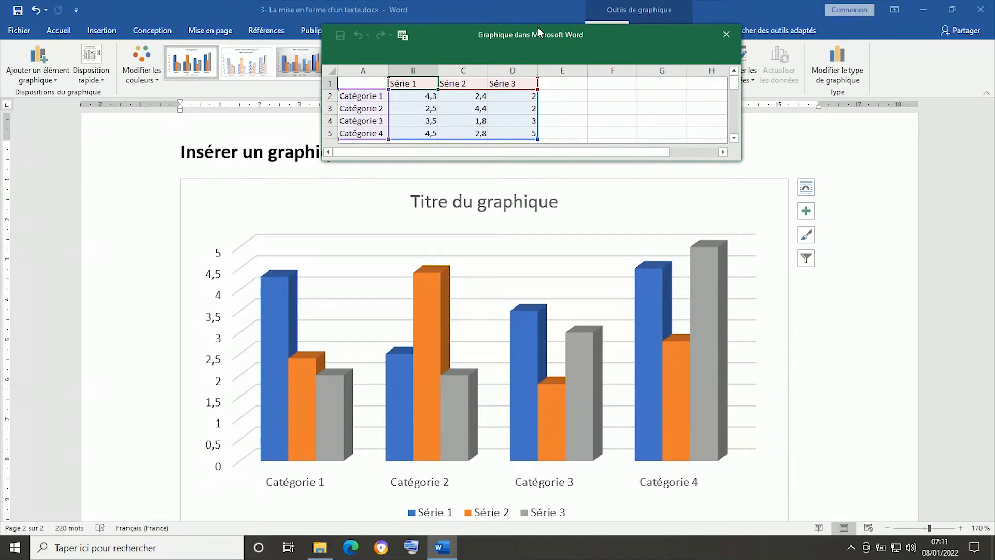
left_click(365, 96)
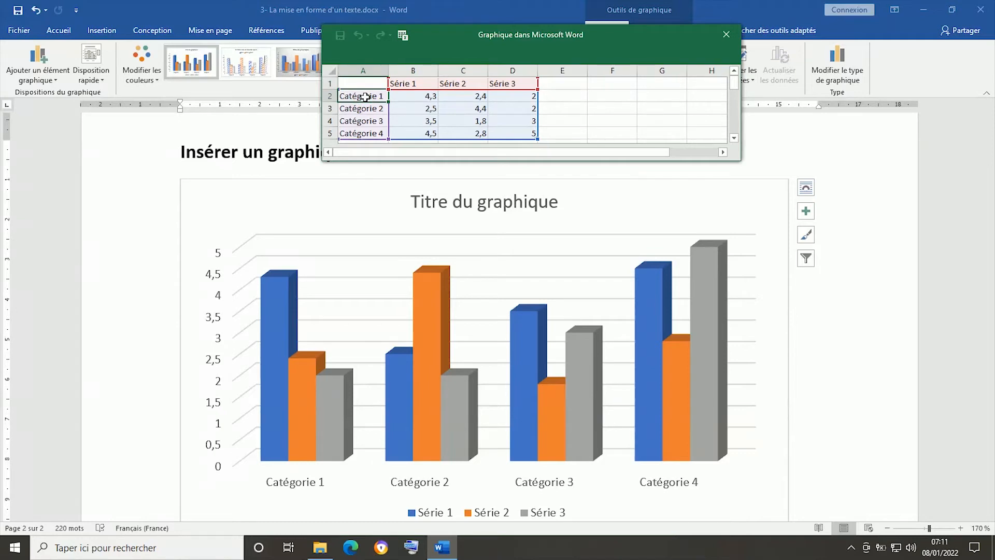
type("2018")
key("Return")
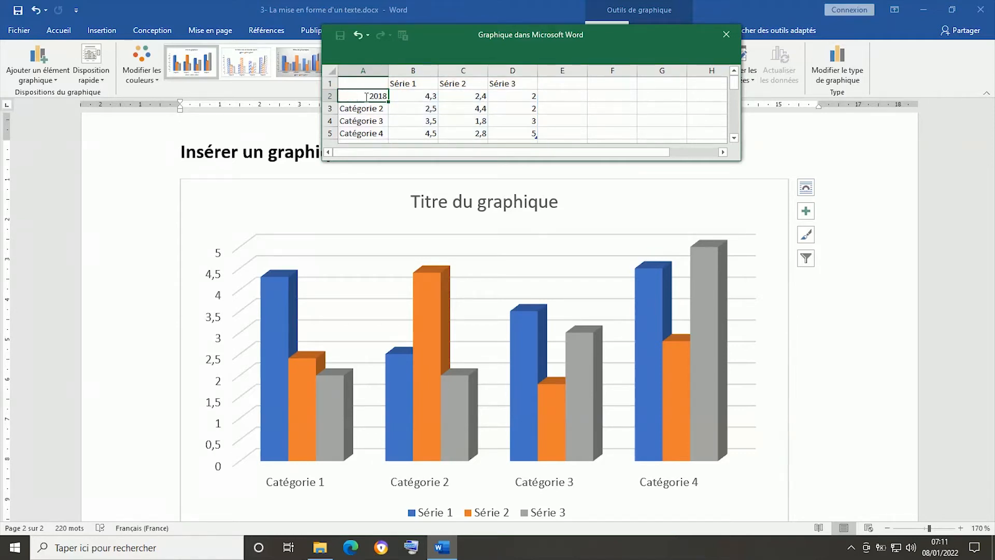
type("201")
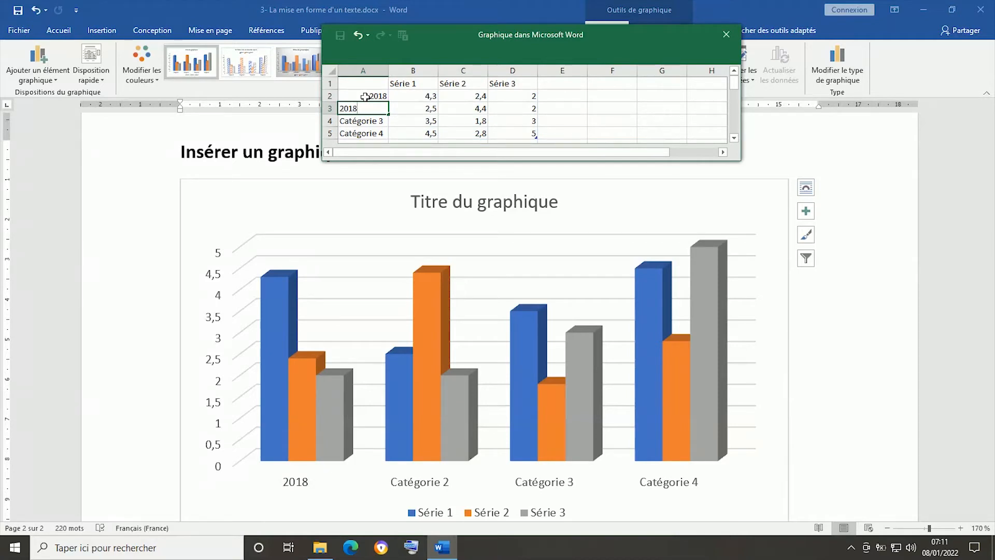
type("9")
left_click(364, 121)
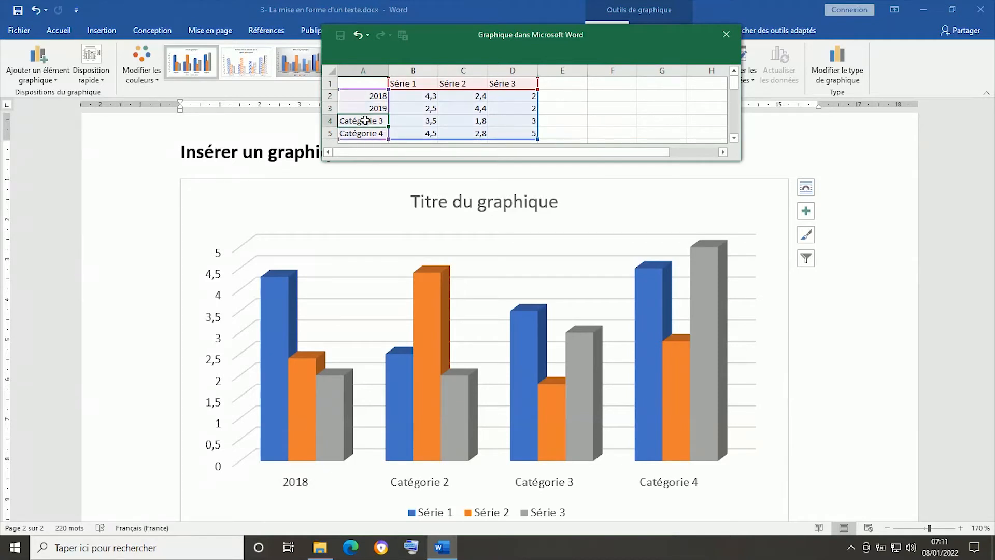
type("2020")
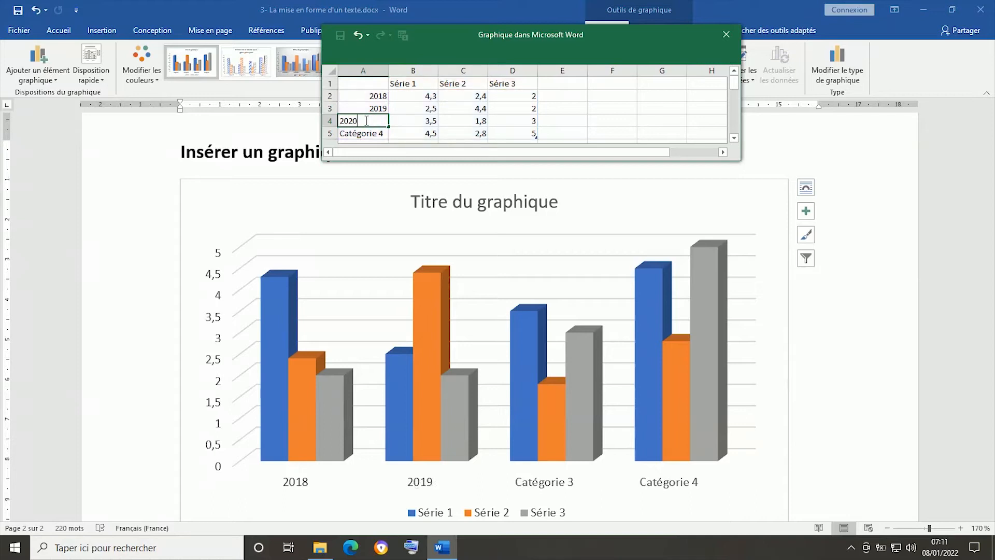
left_click(371, 134)
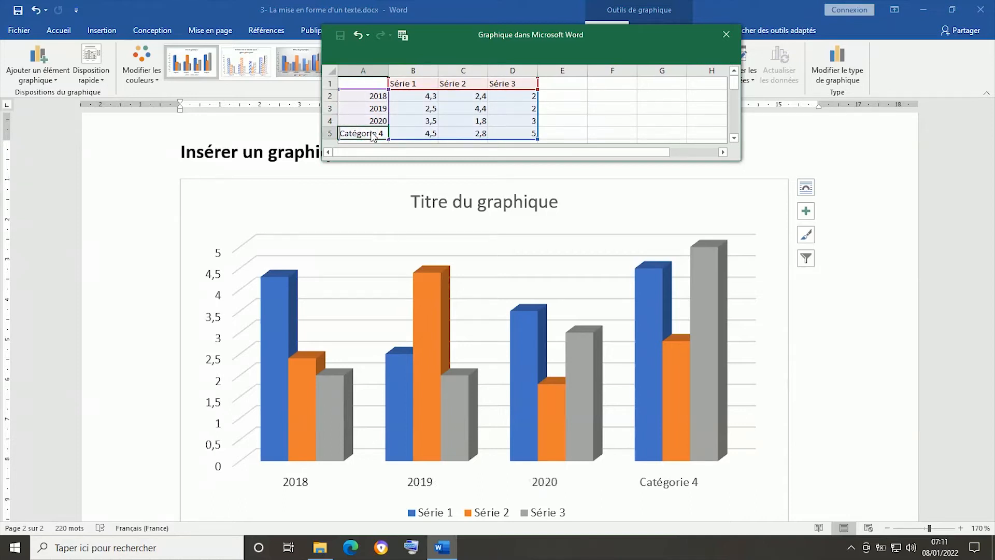
type("201")
type("21")
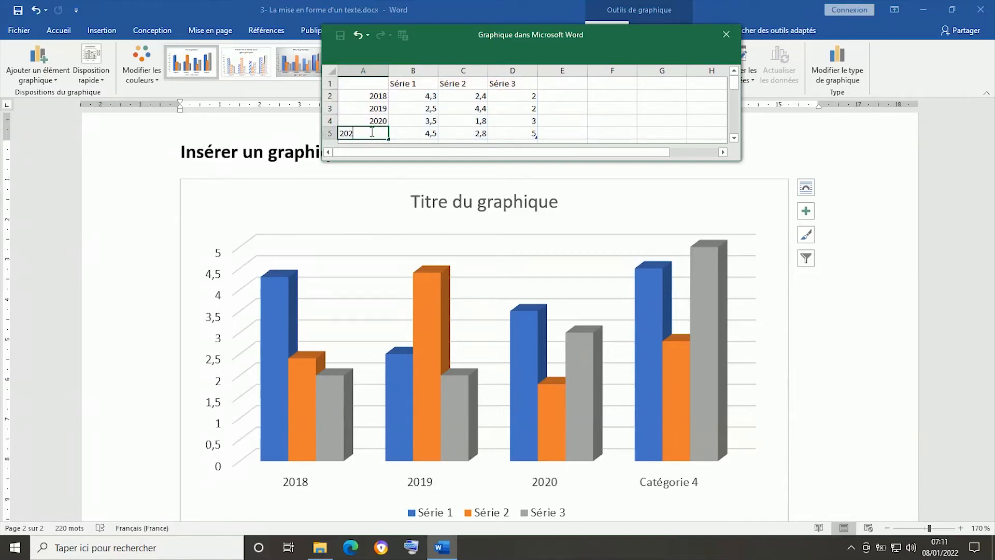
- Rename the three data series in the chart's data sheet to Orange, Fraise and Citron
left_click(408, 85)
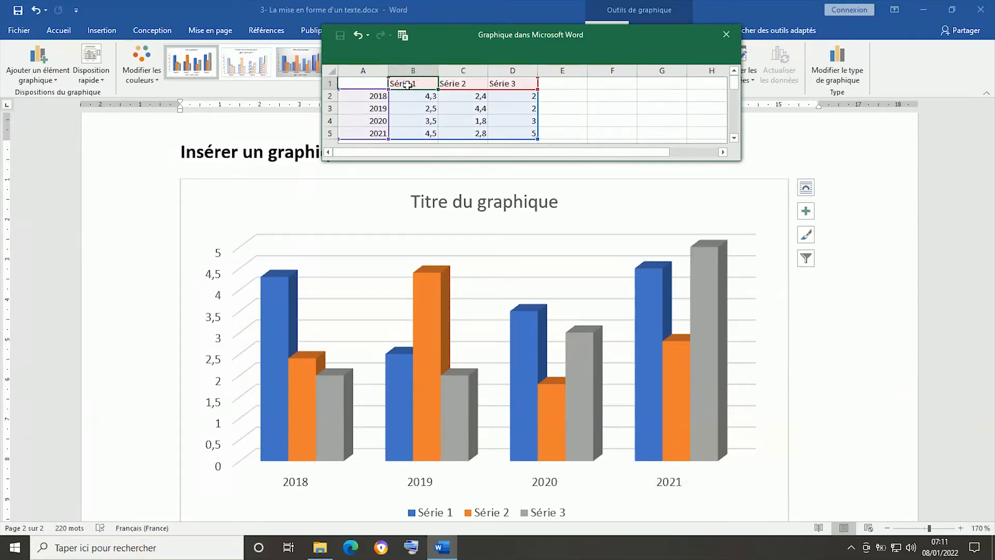
type("Orange")
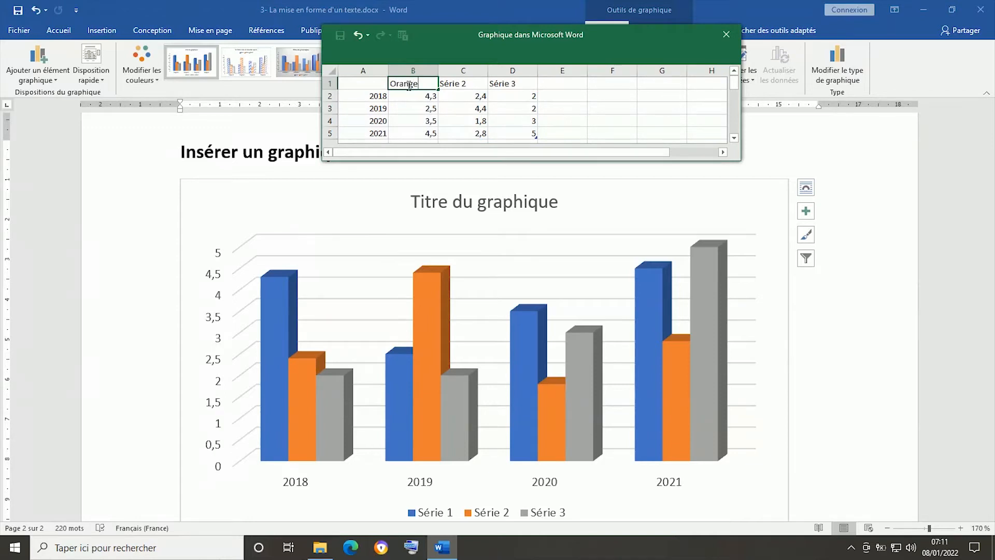
left_click(468, 84)
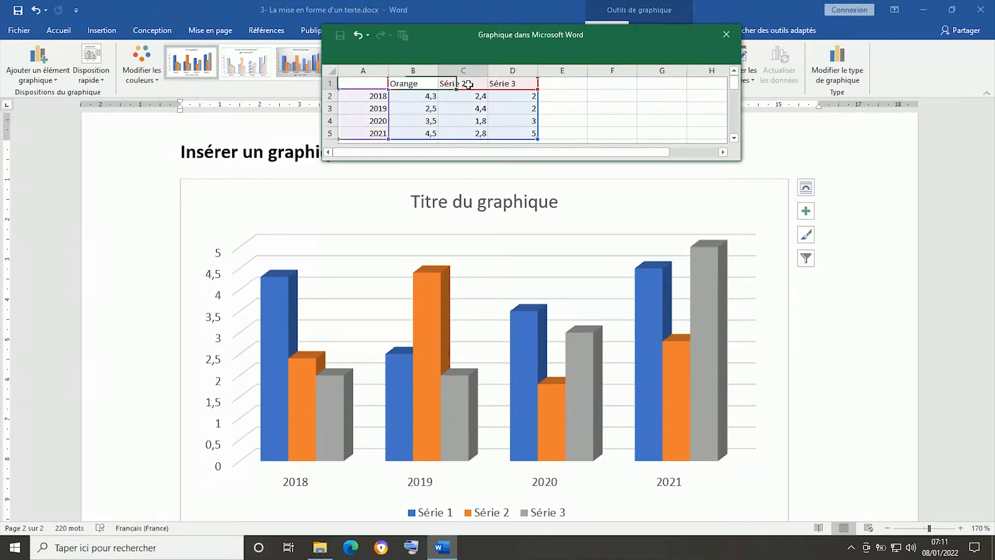
type("F")
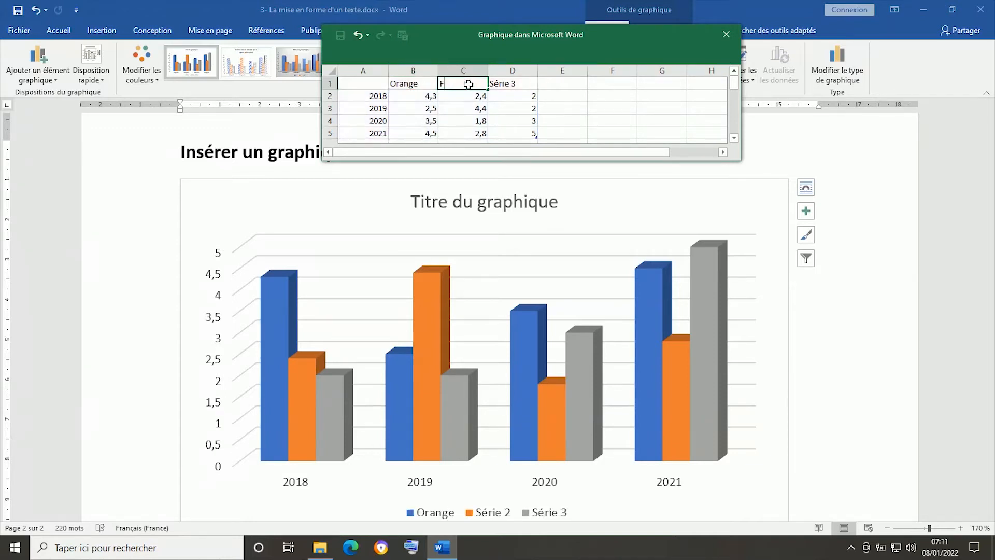
type("raise")
left_click(500, 84)
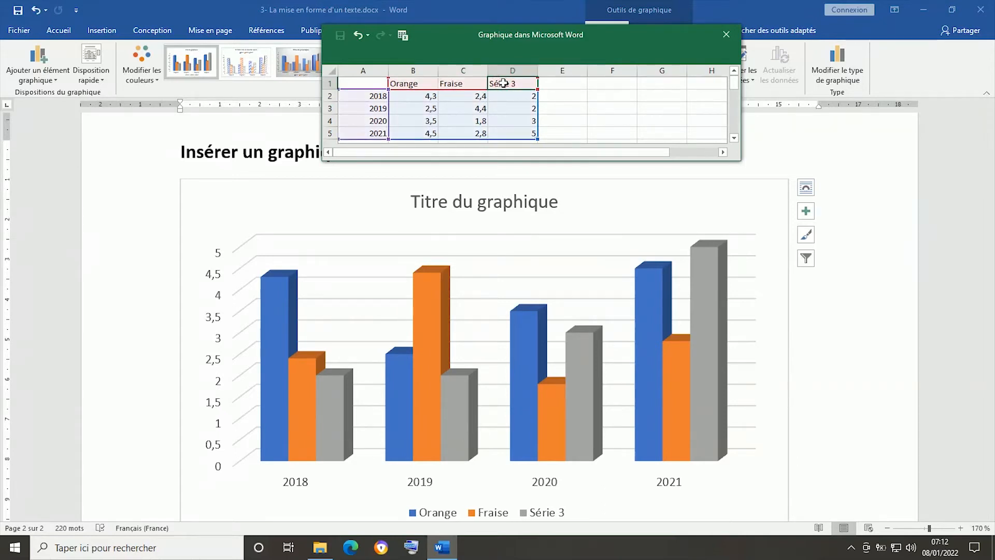
type("Citr")
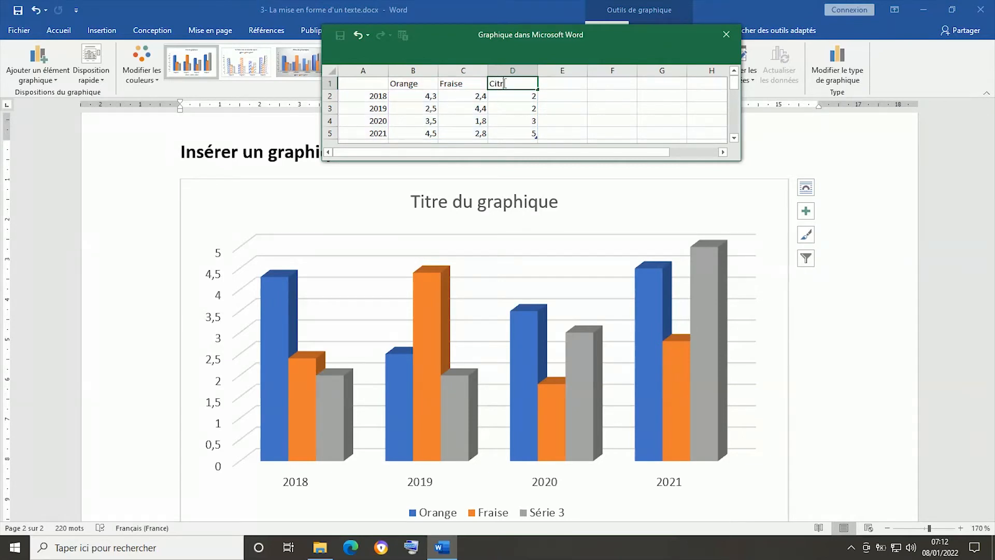
type("on")
left_click(514, 96)
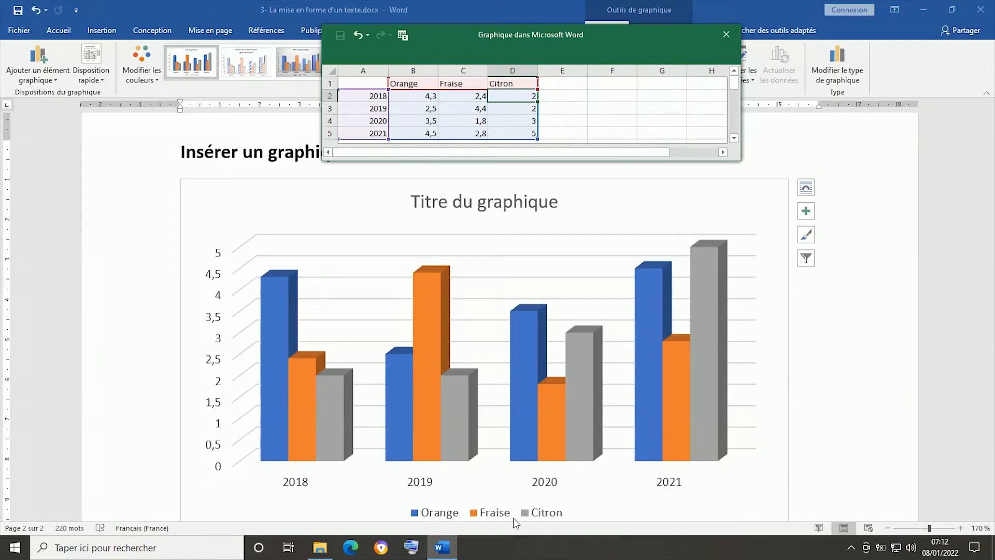
- Enter the Orange figures in the chart's data sheet: 150000 for 2018, 120000 for 2019, 140000 for 2020 and 96000 for 2021
left_click(425, 96)
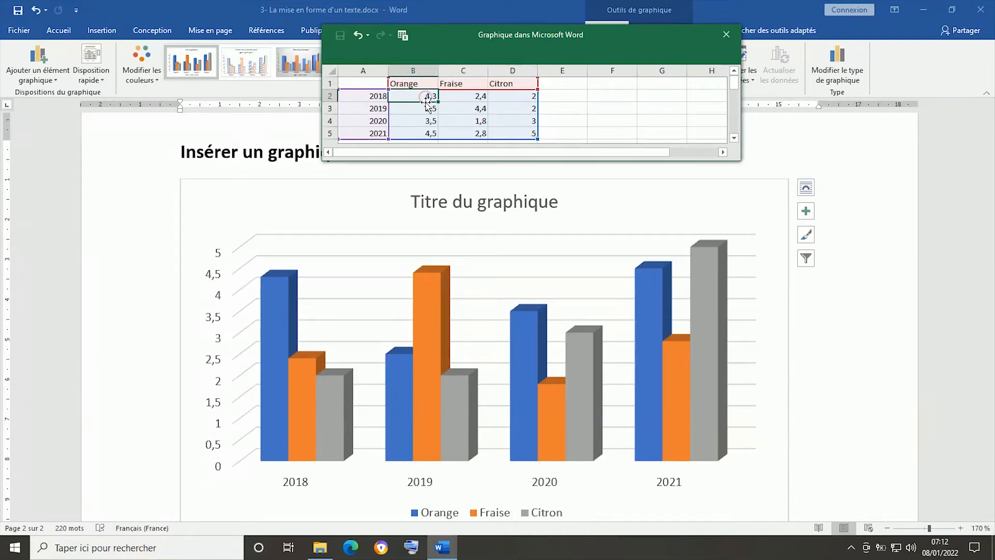
left_click(476, 99)
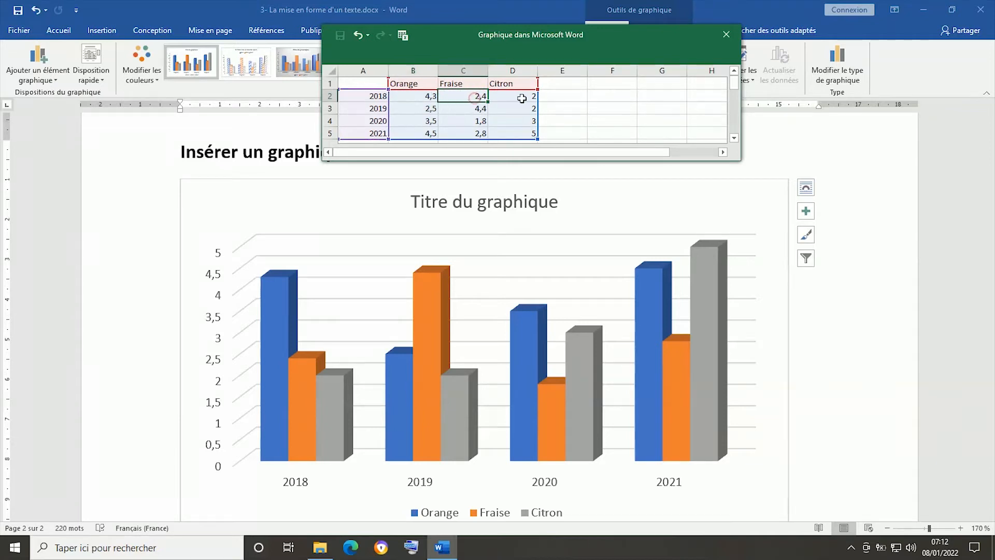
left_click(423, 96)
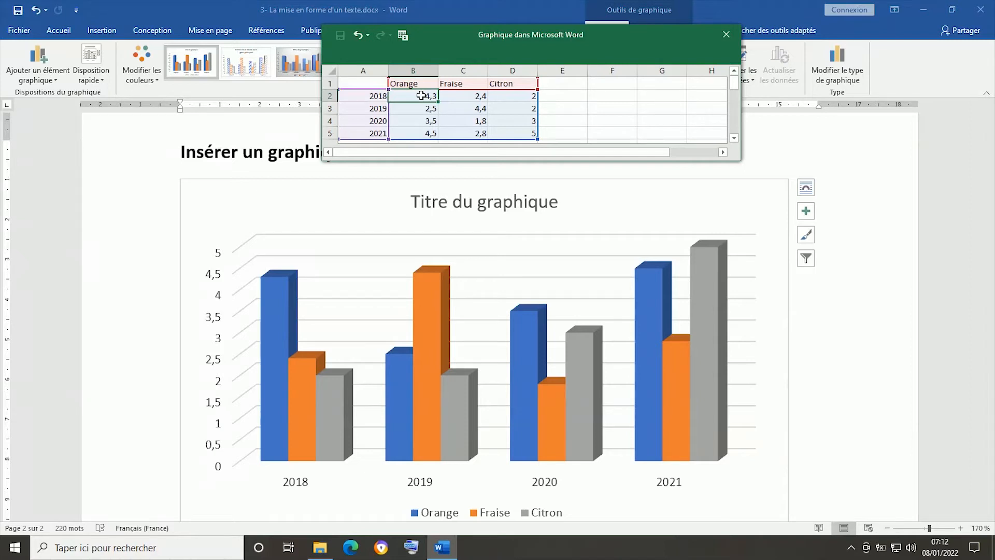
type("150000")
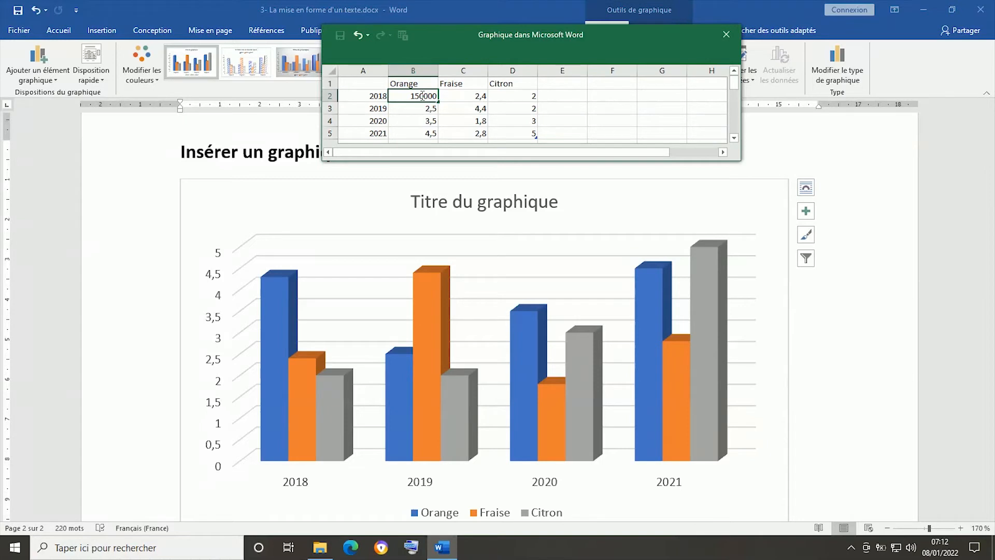
key("Return")
type("12000")
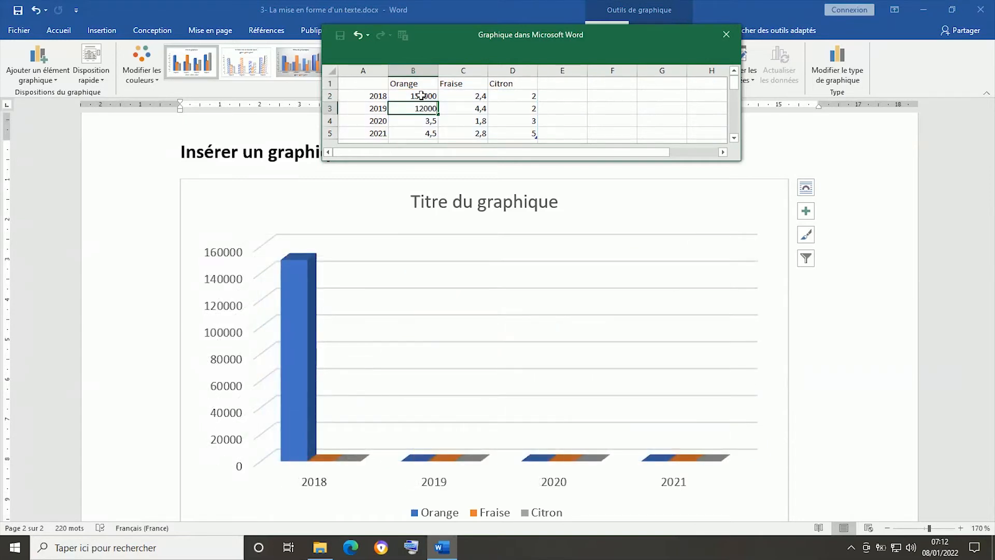
type("0")
key("Return")
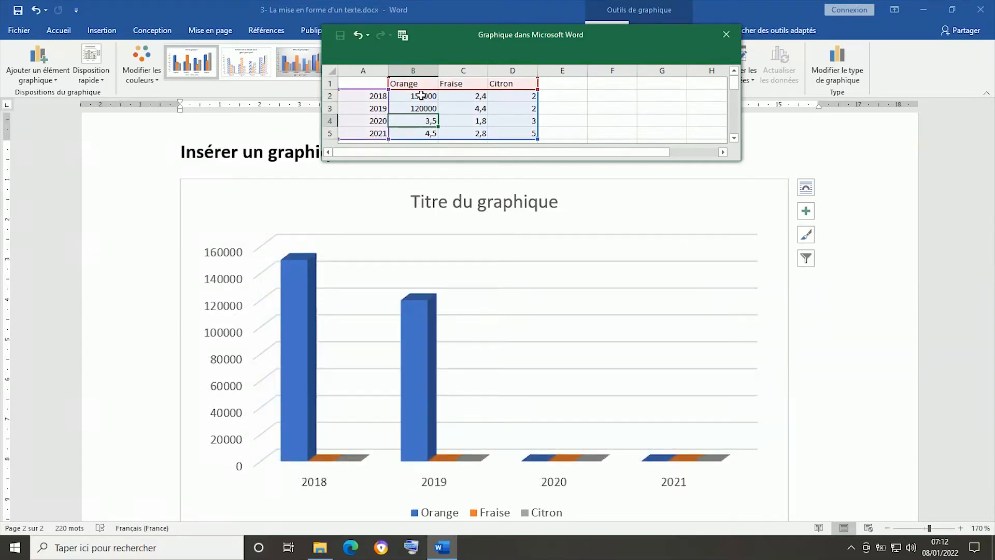
type("140000")
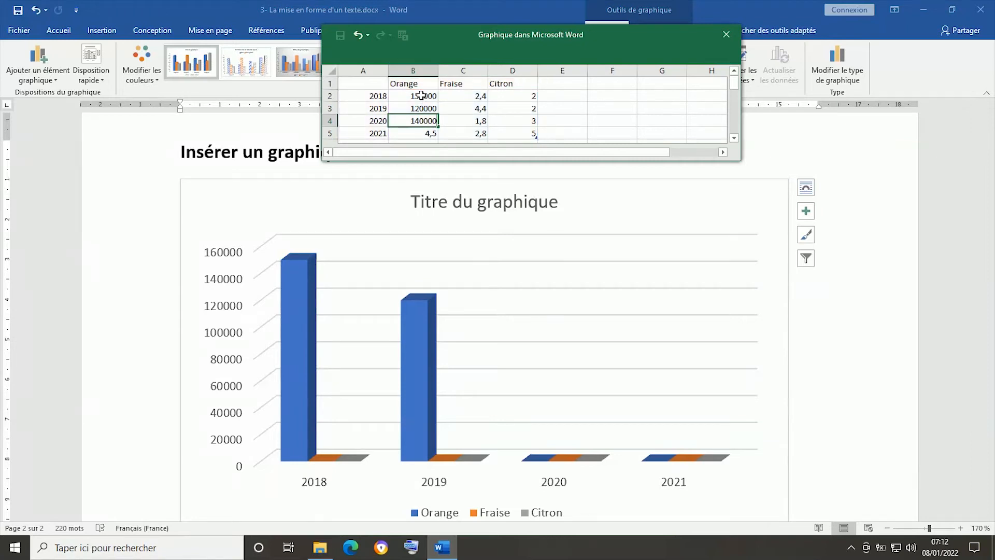
key("Return")
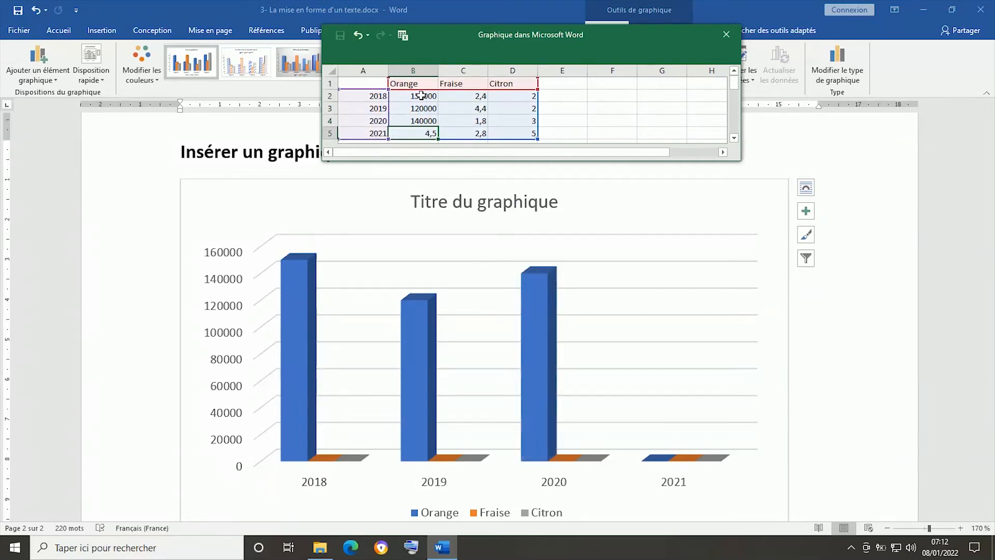
type("96000")
key("Tab")
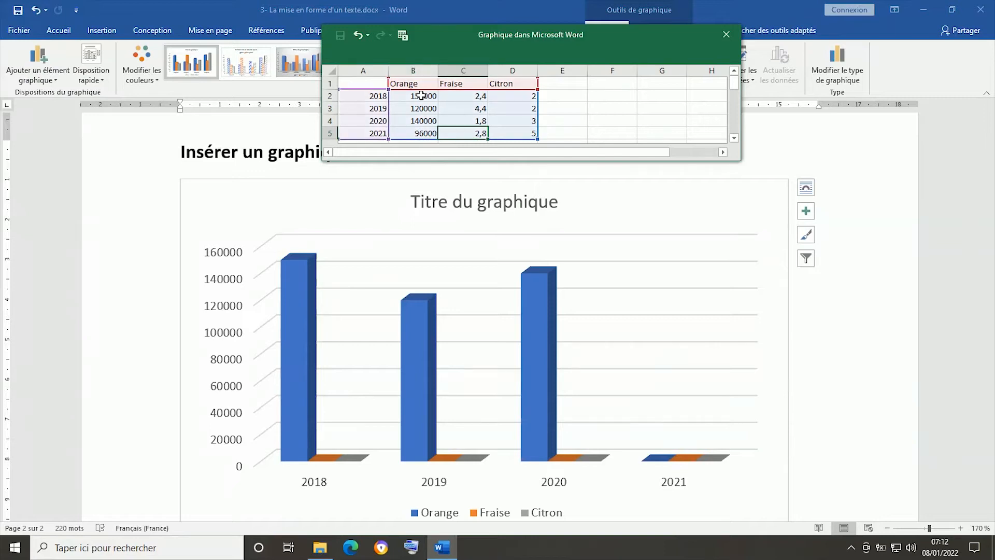
- Enter the Fraise figures in the data sheet: 58000 for 2018, 89000 for 2019, 79000 for 2020 and 85000 for 2021
type("85")
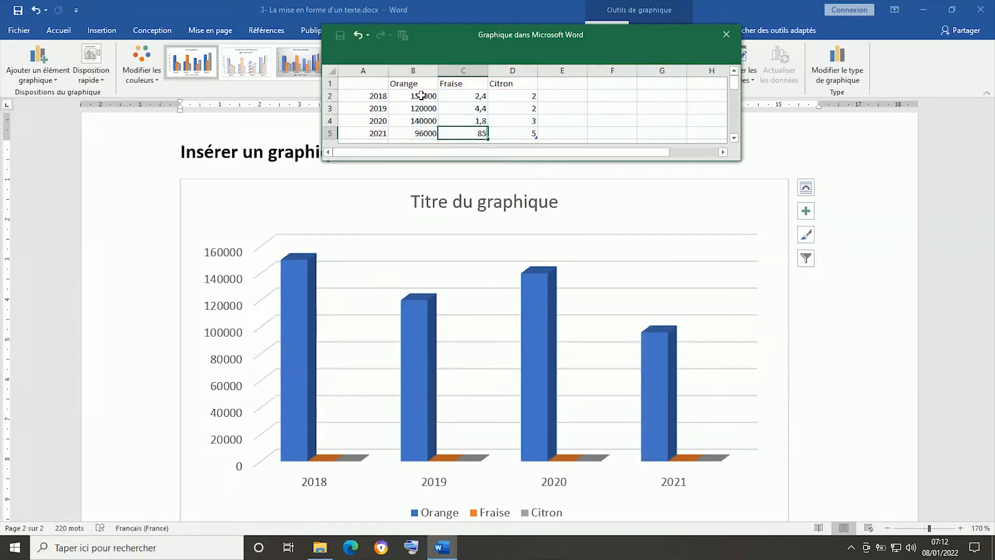
type("000")
key("Up")
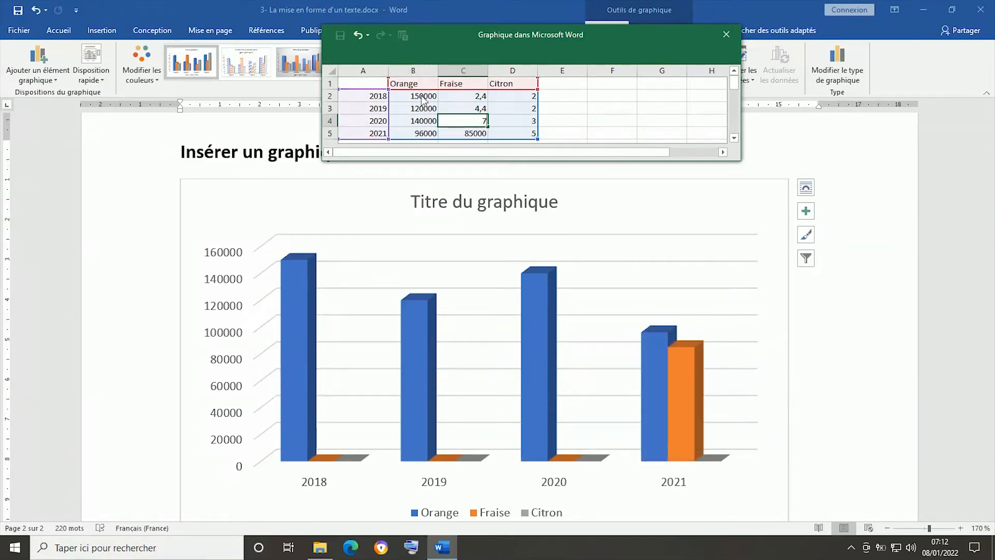
type("79000")
key("Up")
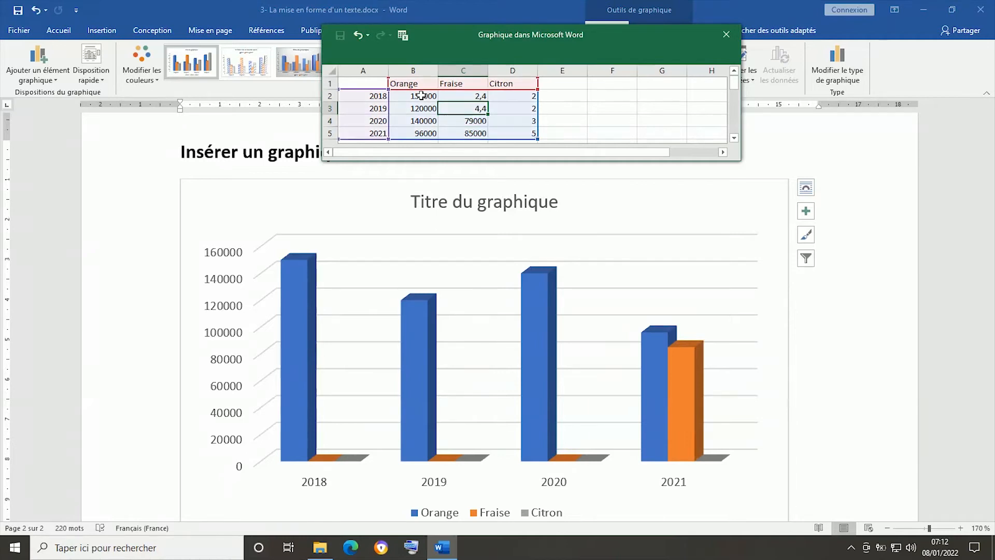
type("89000")
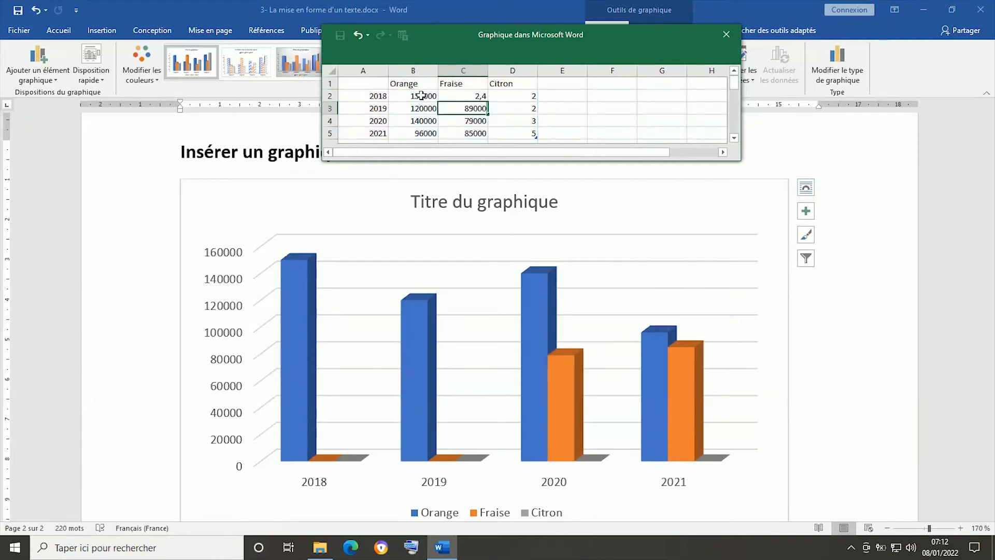
key("Up")
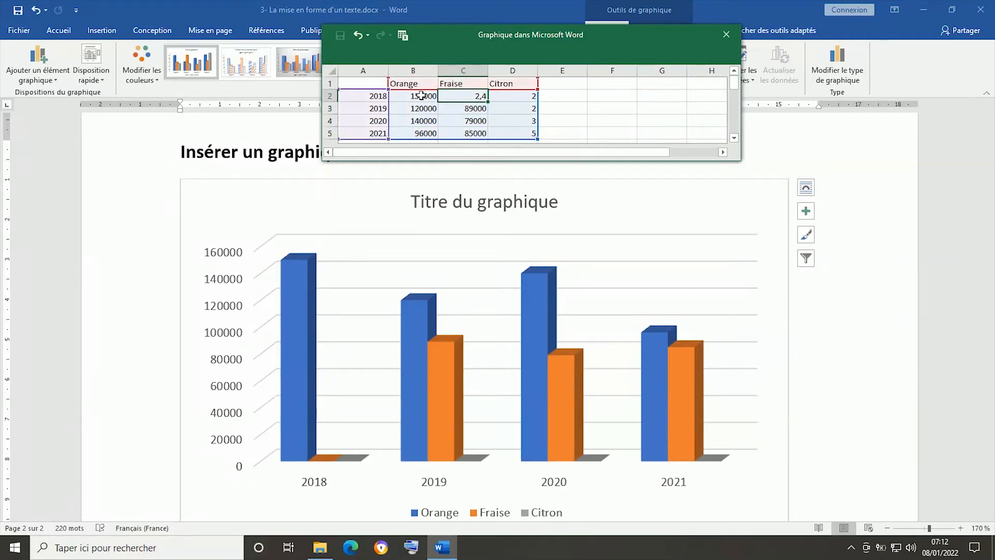
type("58000")
key("Right")
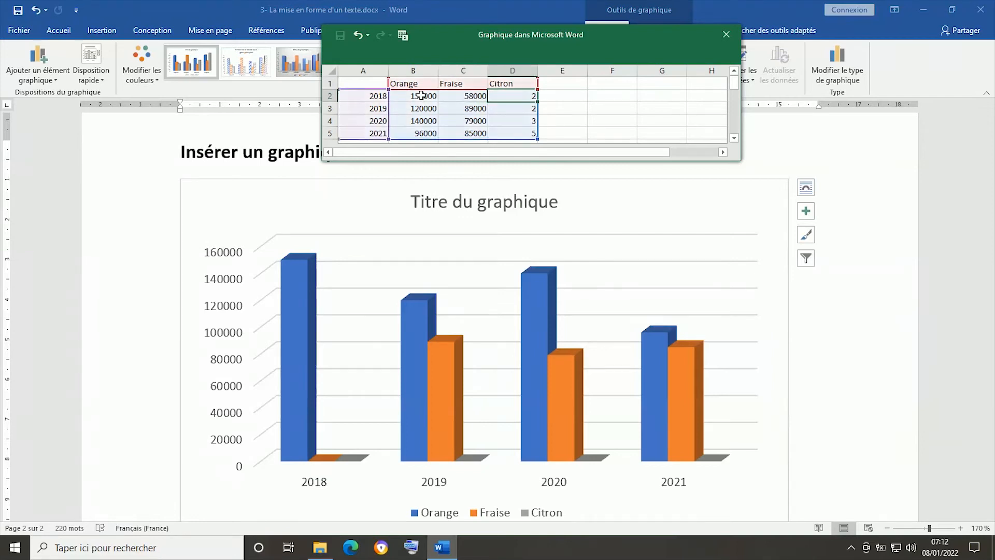
- Enter 15000 for 2018 and 14000 for 2019 in the Citron series of the data sheet
type("15000")
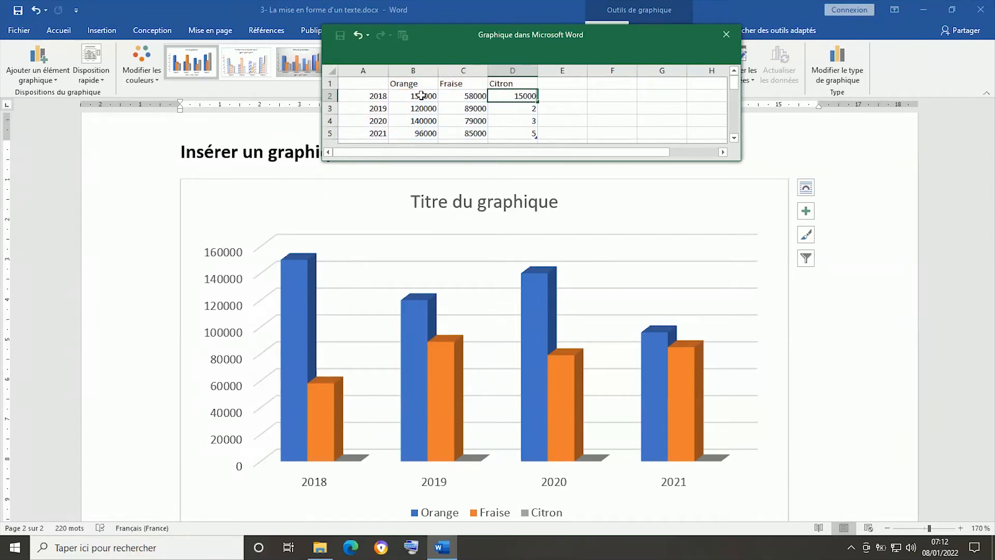
key("Return")
type("1400")
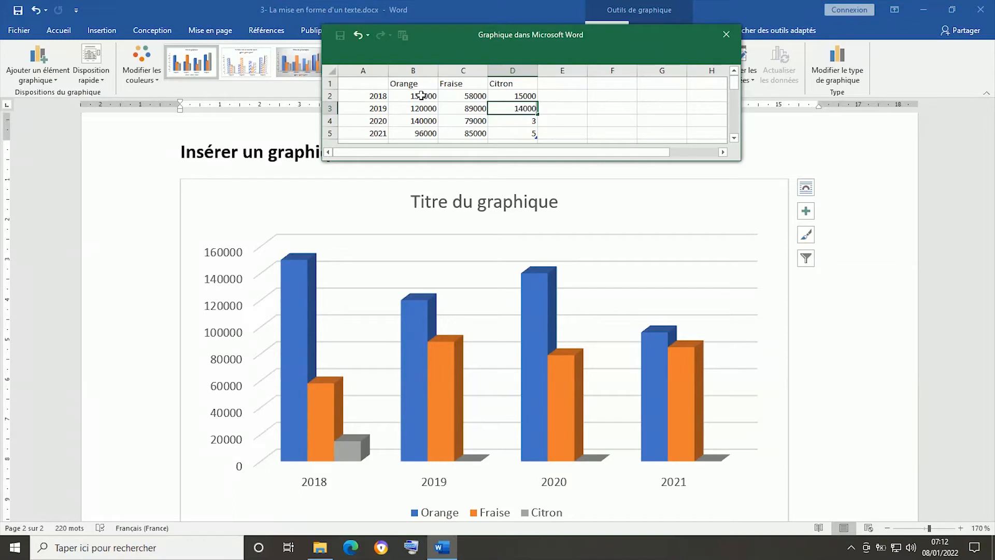
type("0")
key("Return")
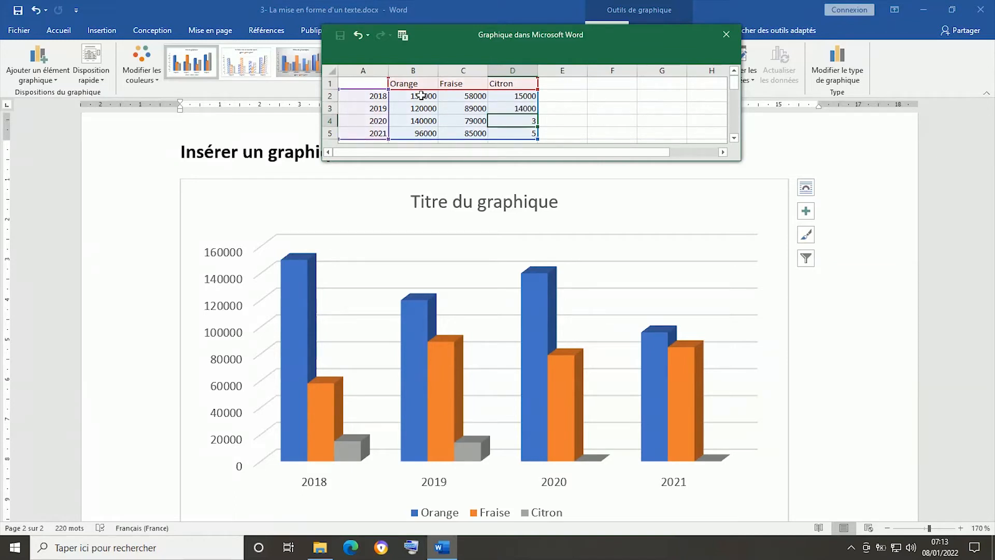
- Correct the Citron figures to 150000 for 2018 and 140000 for 2019
left_click(527, 97)
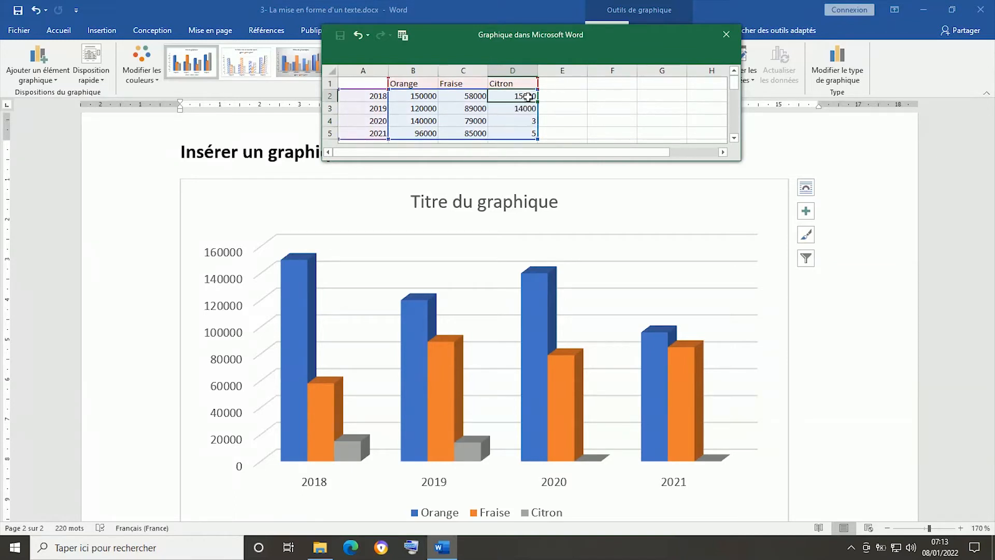
double_click(529, 97)
type("0")
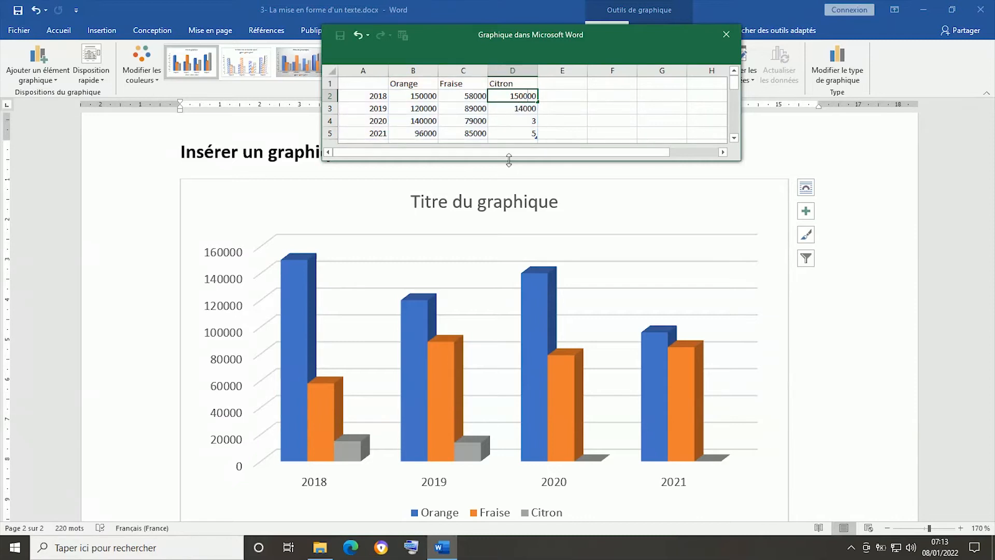
key("Return")
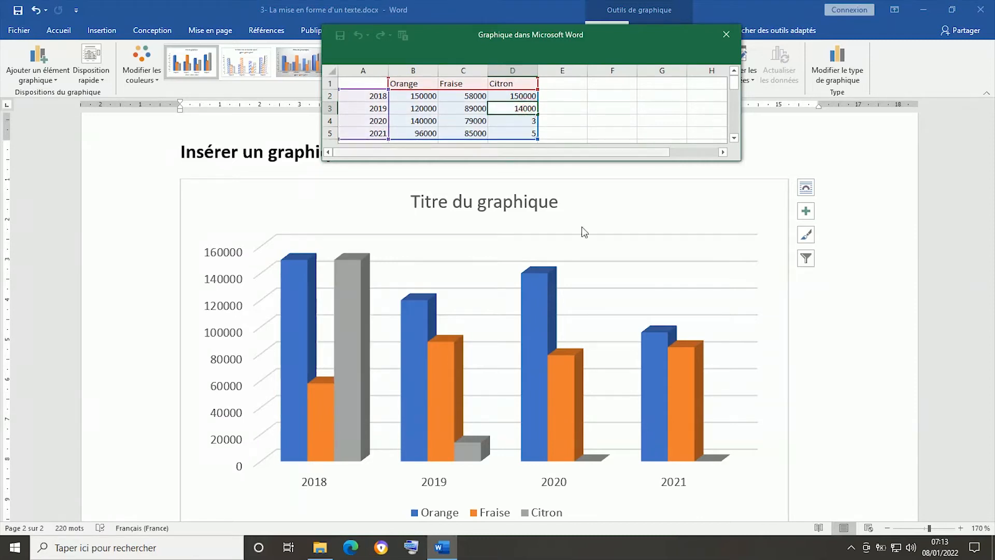
- Set the Citron figures to 130000 for 2020 and 125000 for 2021, and close the chart's data sheet
left_click(520, 119)
type("130000")
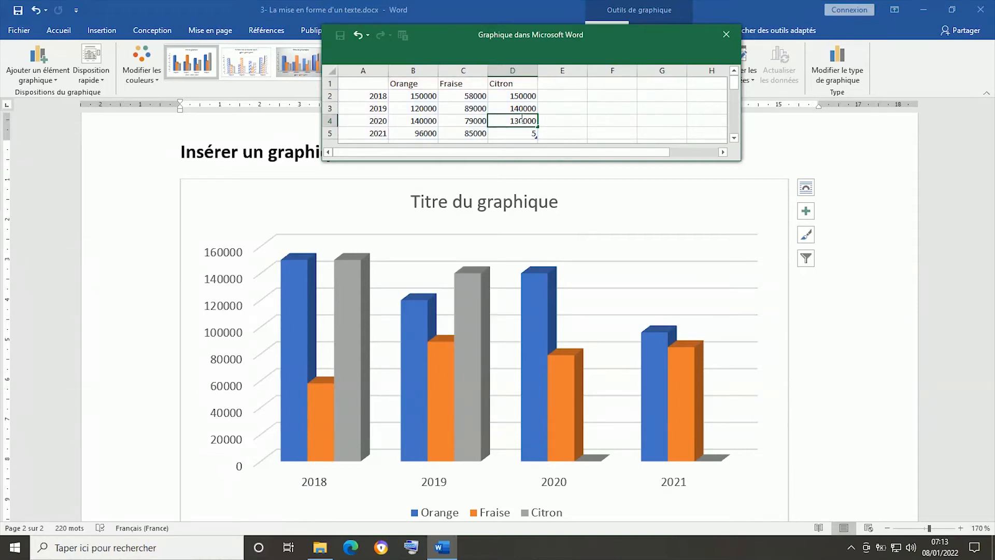
key("Return")
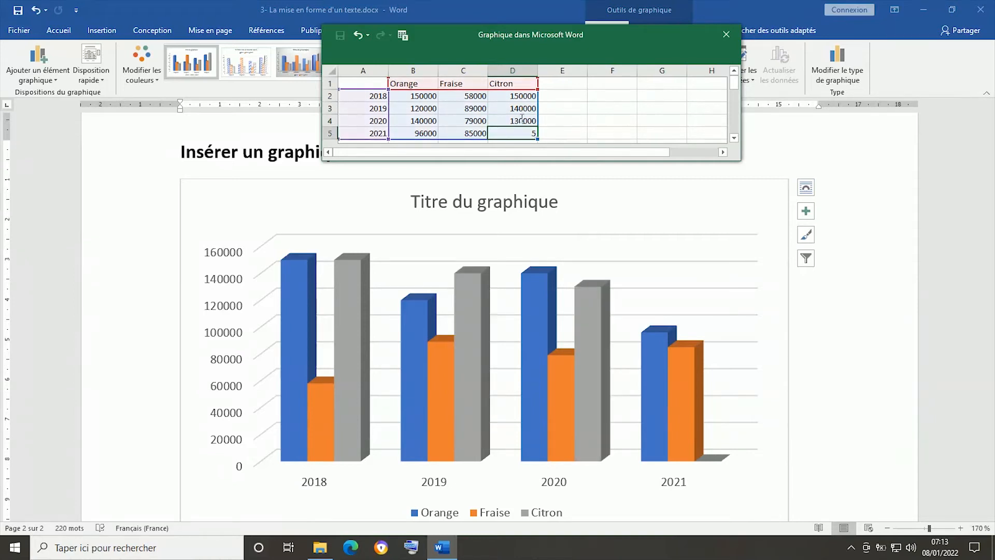
type("125000")
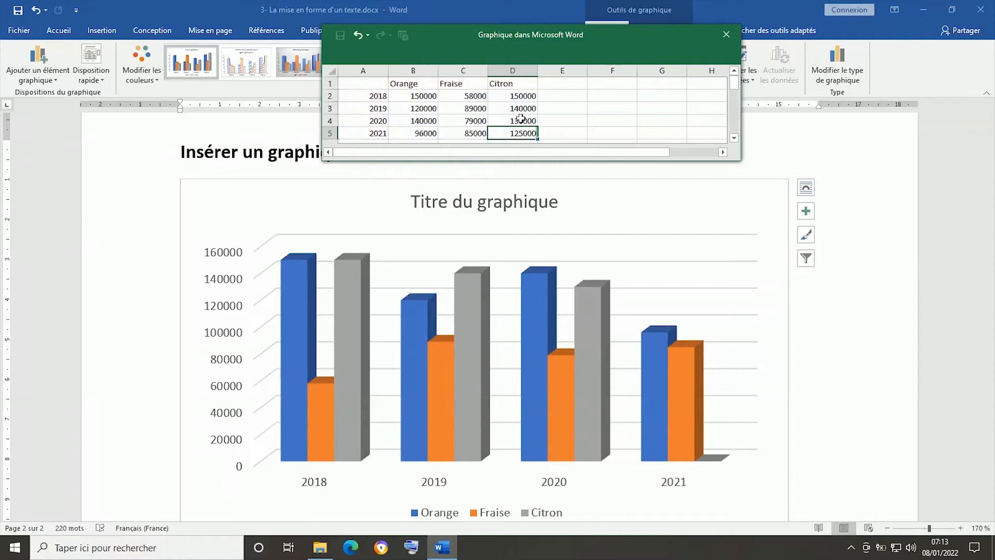
left_click(565, 121)
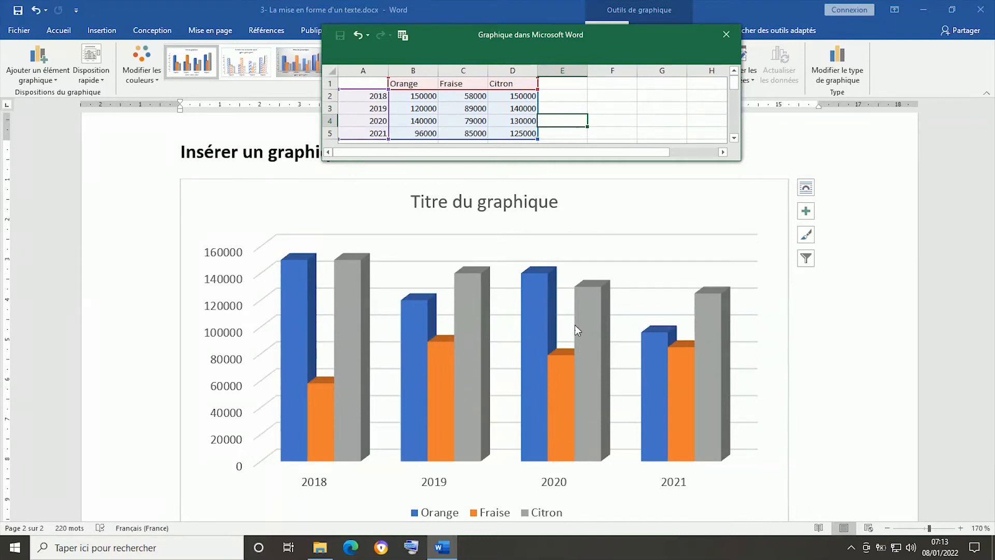
left_click(727, 35)
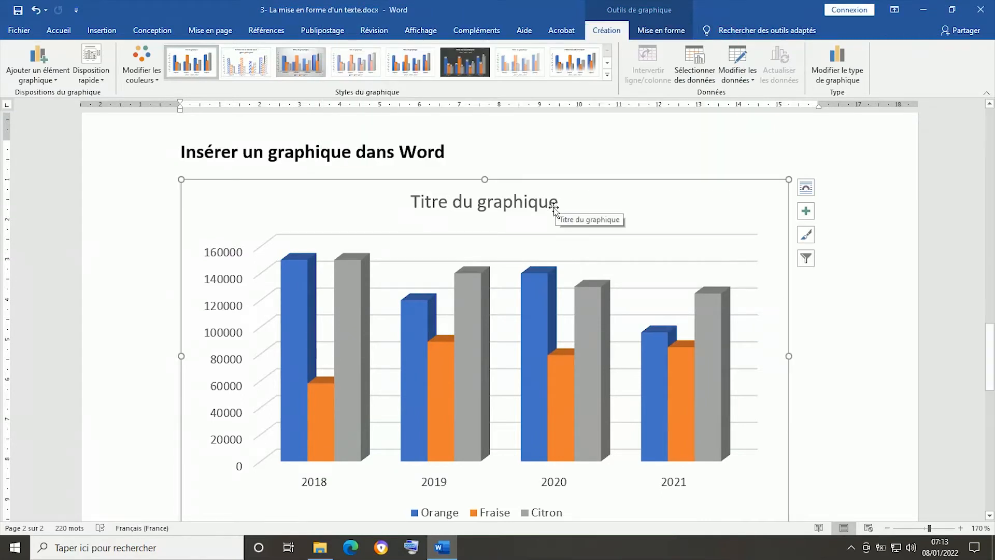
- Replace the placeholder chart title "Titre du graphique" with "Variation des CA"
left_click(553, 200)
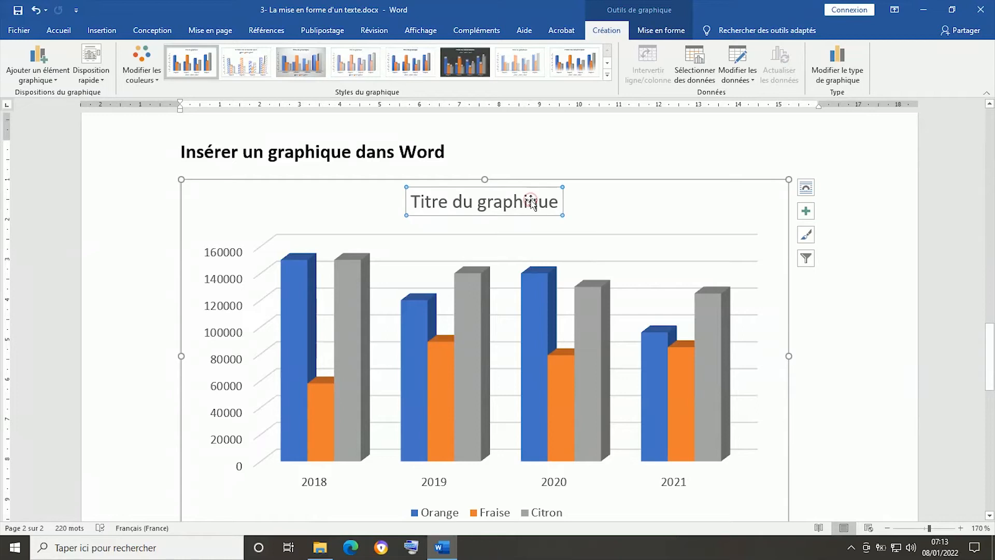
left_click(558, 202)
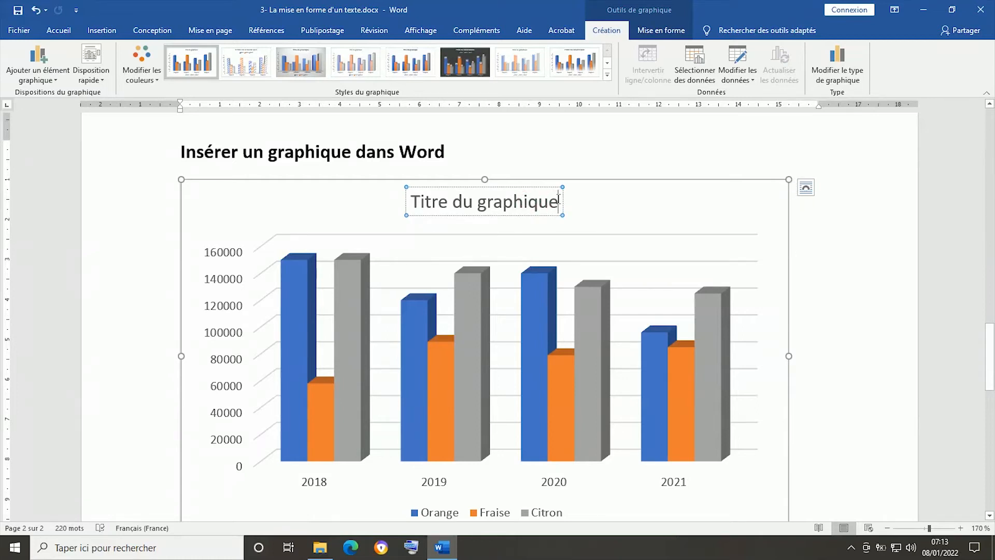
key("BackSpace")
key("BackSpace")
key("BackSpace")
key("BackSpace")
key("BackSpace")
key("BackSpace")
key("BackSpace")
key("BackSpace")
key("BackSpace")
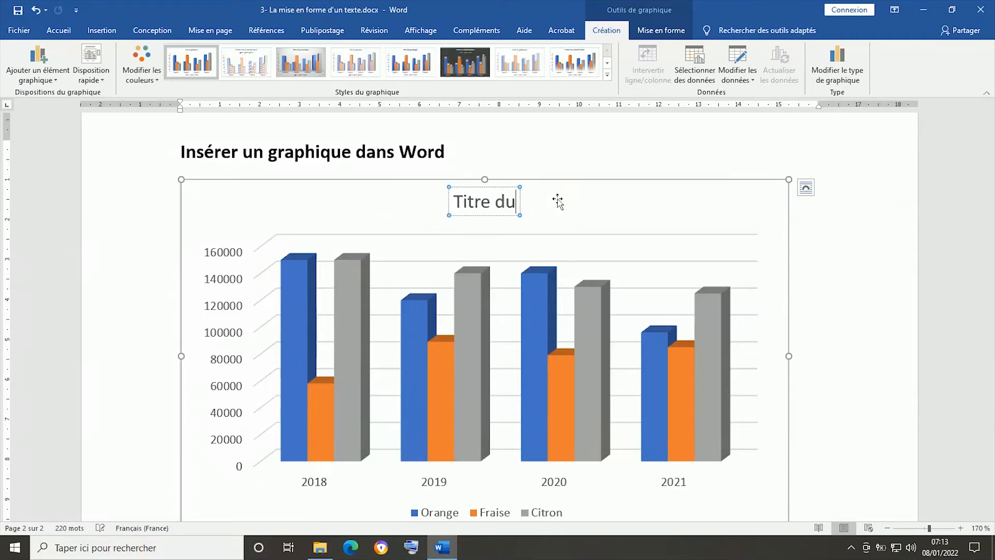
key("BackSpace")
key("BackSpace")
key("BackSpace")
key("BackSpace")
key("BackSpace")
key("BackSpace")
key("BackSpace")
key("BackSpace")
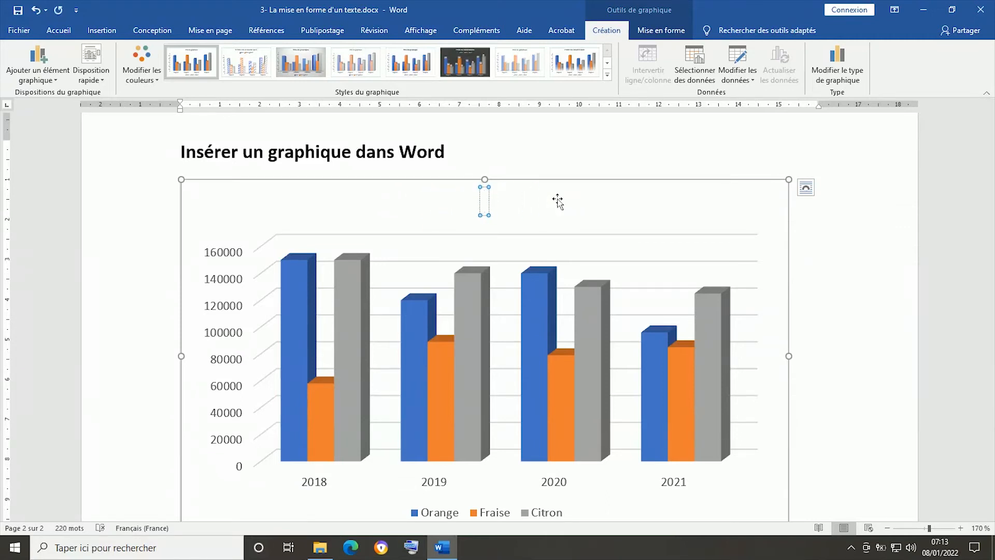
type("Variati")
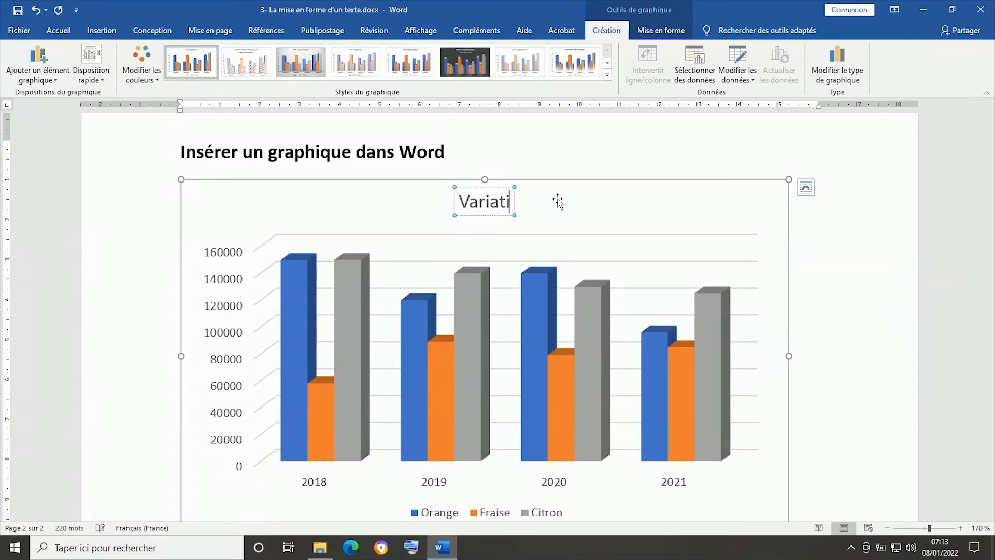
type("on des")
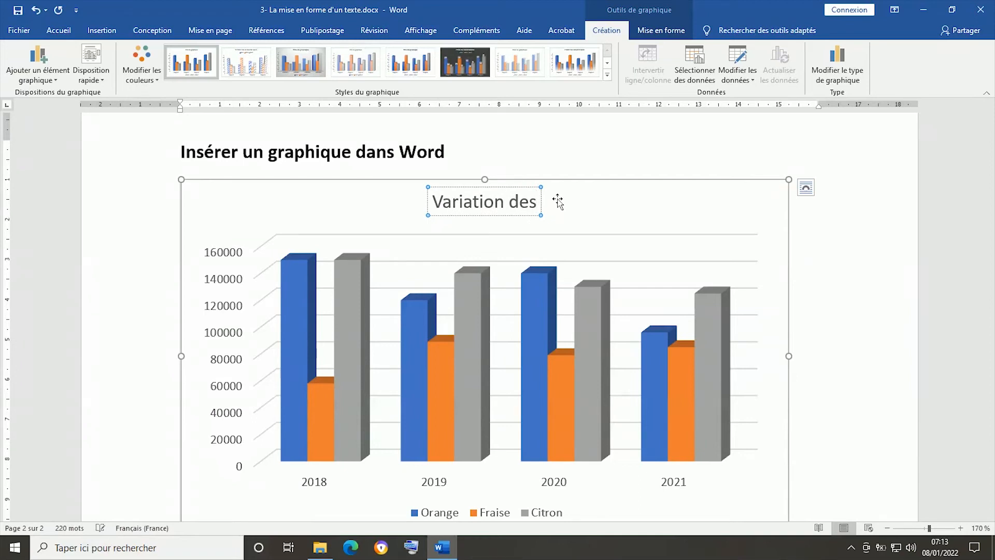
type(" CA")
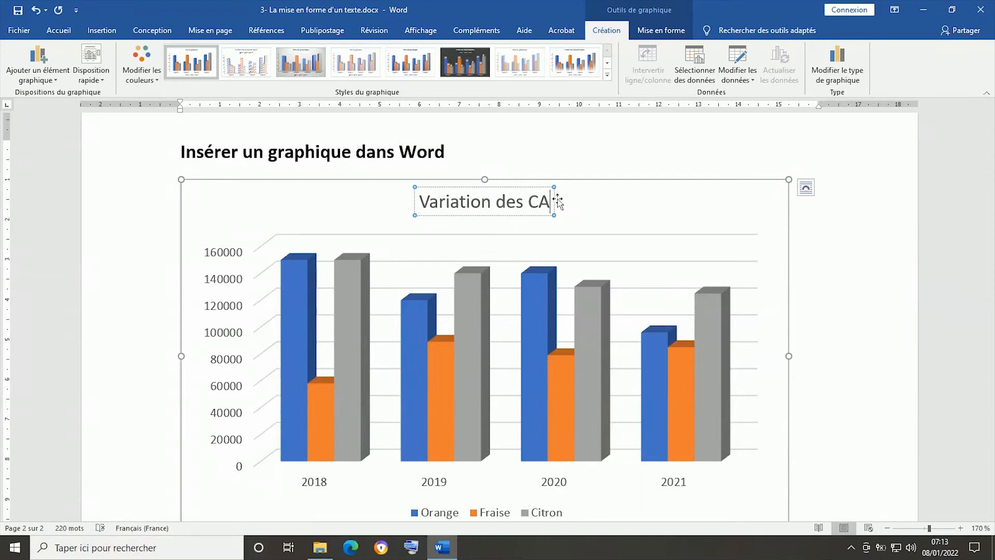
left_click(590, 207)
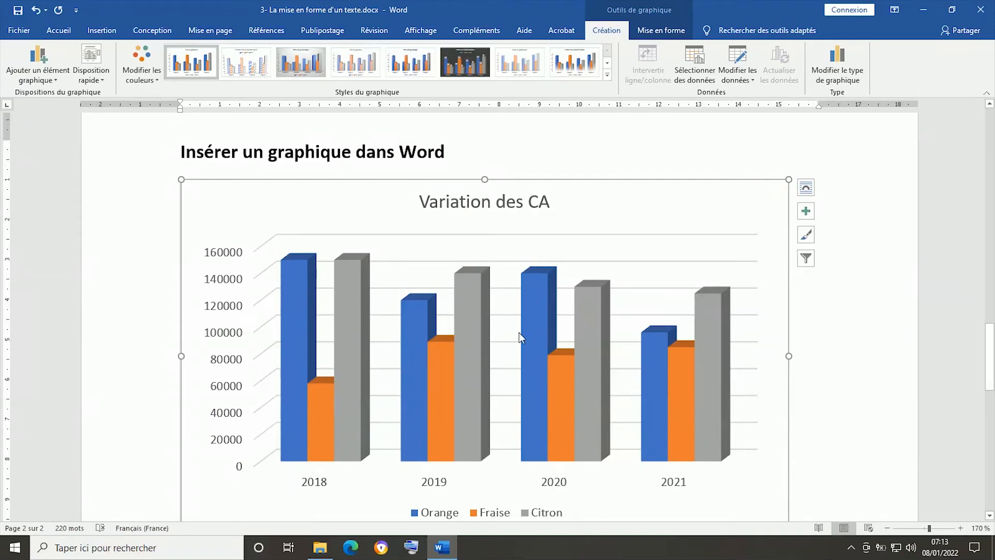
mouse_move(534, 301)
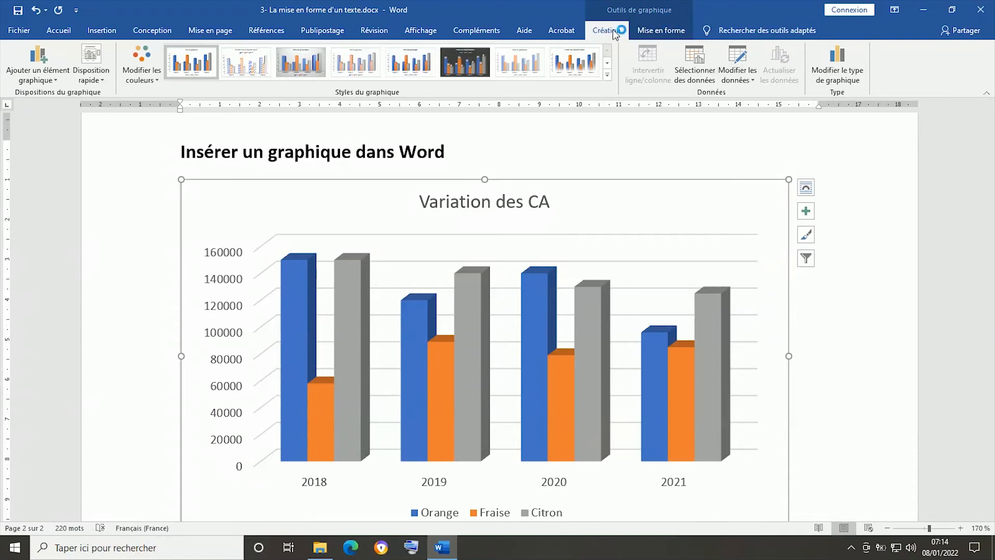
- Reopen the chart's data sheet and add a fourth series named Pamplemousse in column E, beside Citron
left_click(666, 31)
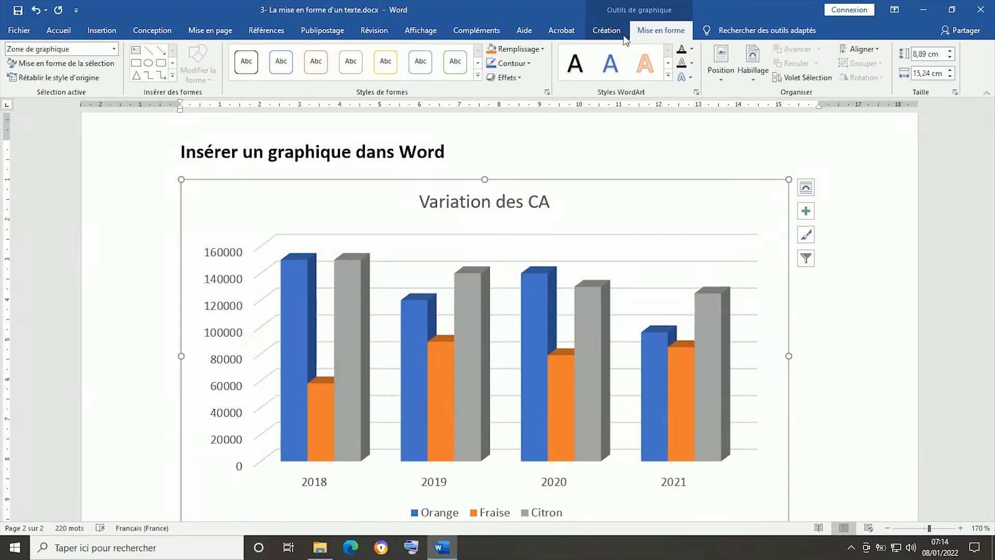
left_click(606, 30)
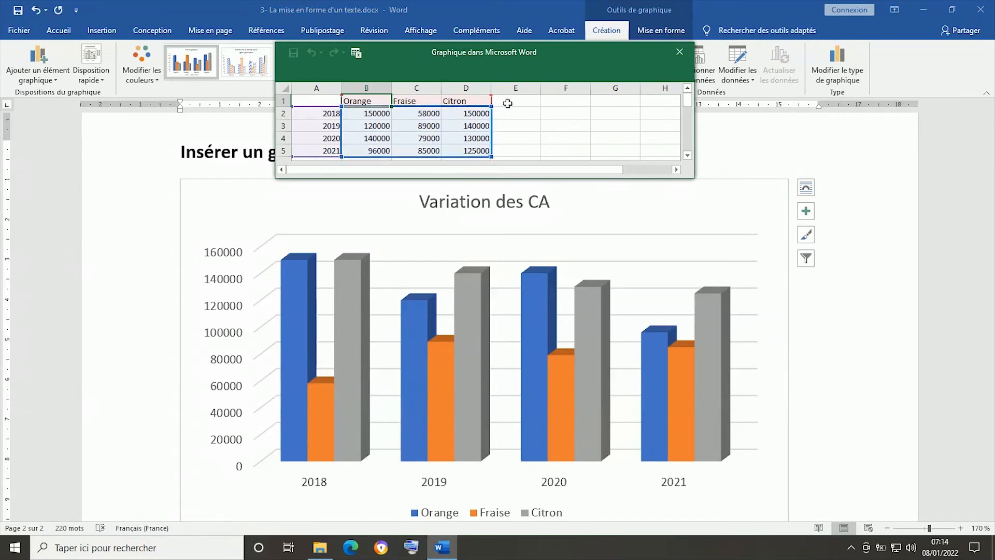
left_click(511, 101)
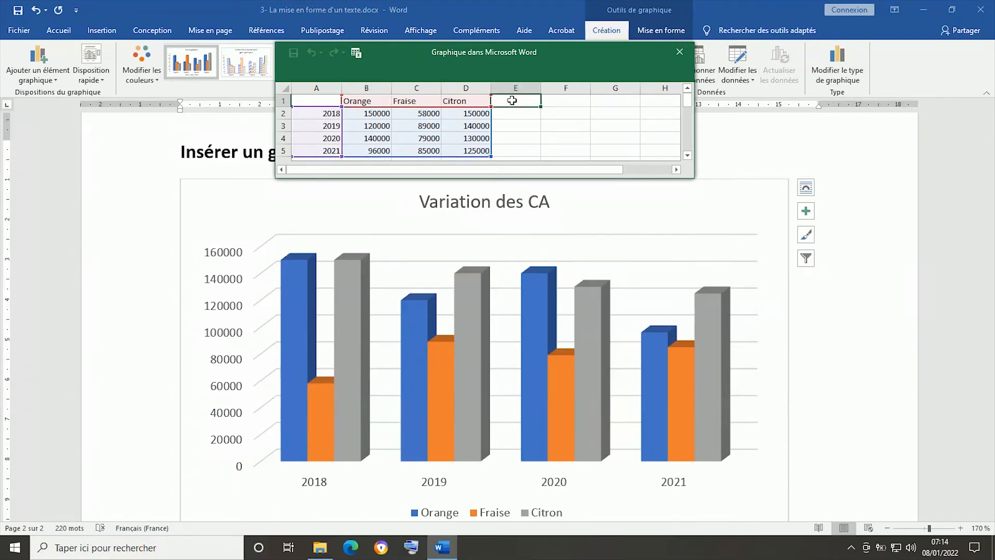
type("Pam")
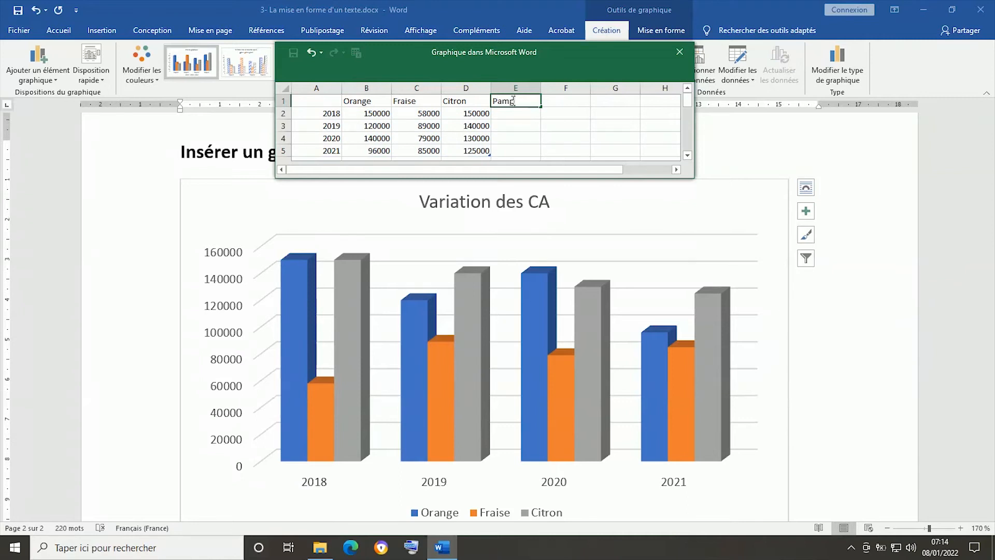
type("plemousse")
left_click(513, 118)
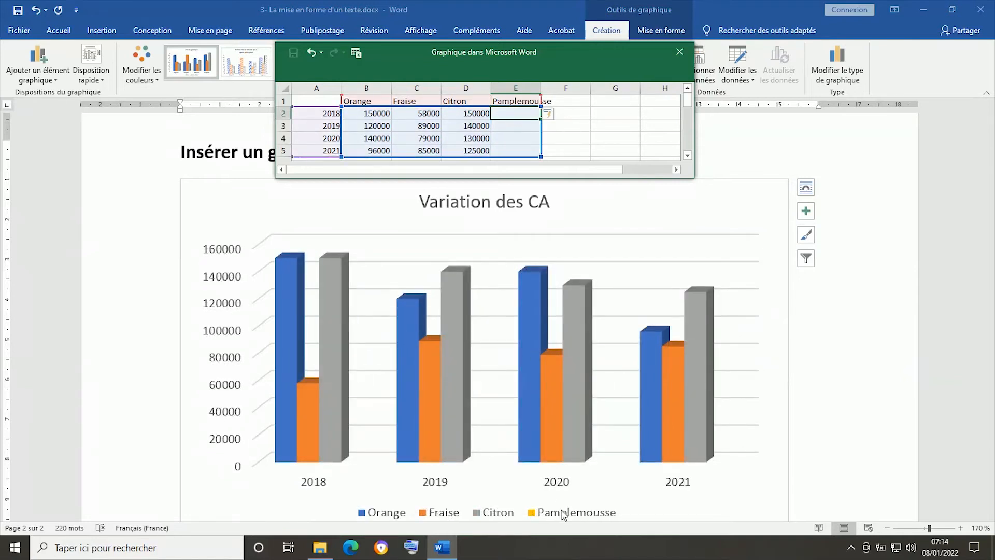
scroll(568, 504, "down", 2)
scroll(572, 413, "up", 2)
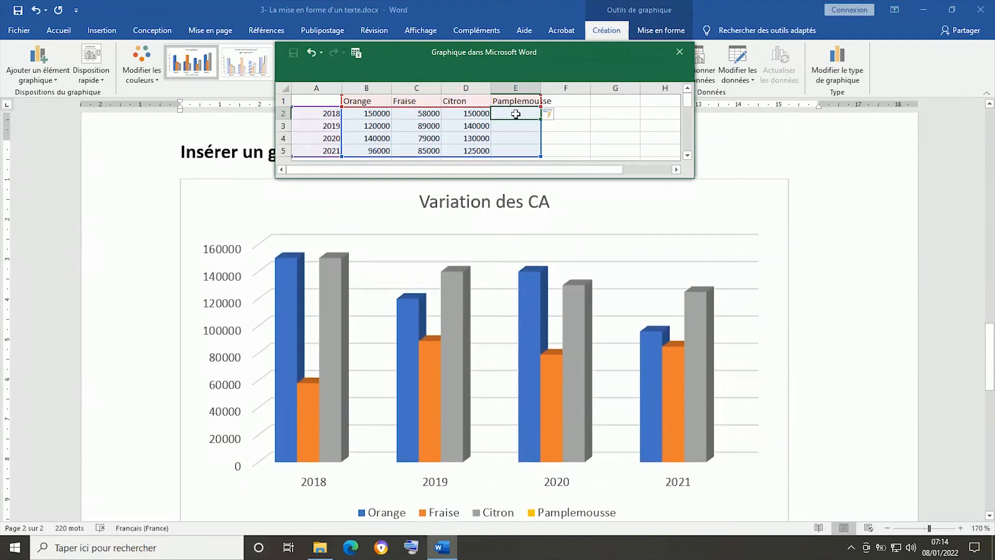
- Fill the Pamplemousse series with 140000 for 2018, 60000 for 2019, 75000 for 2020 and 96000 for 2021
type("1400")
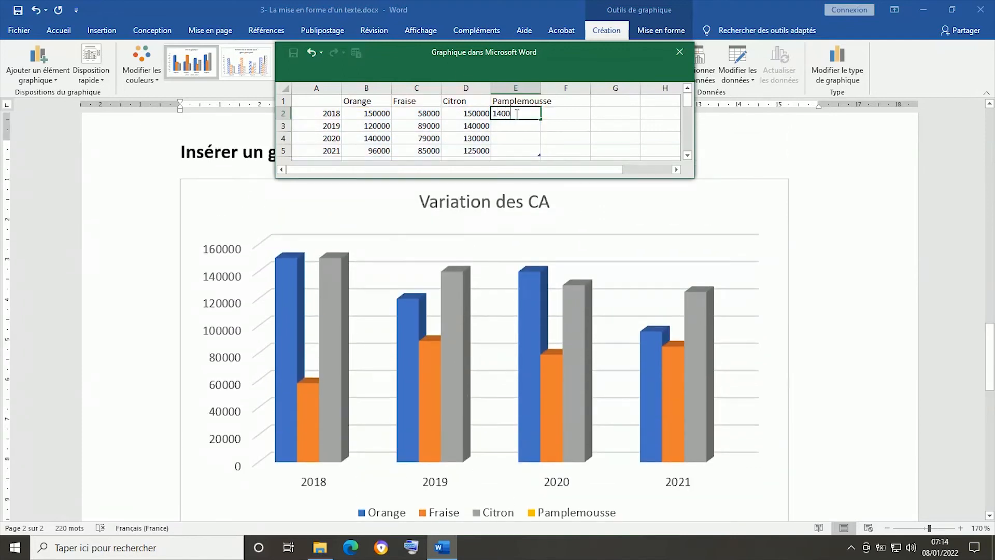
type("00")
key("Return")
type("6000")
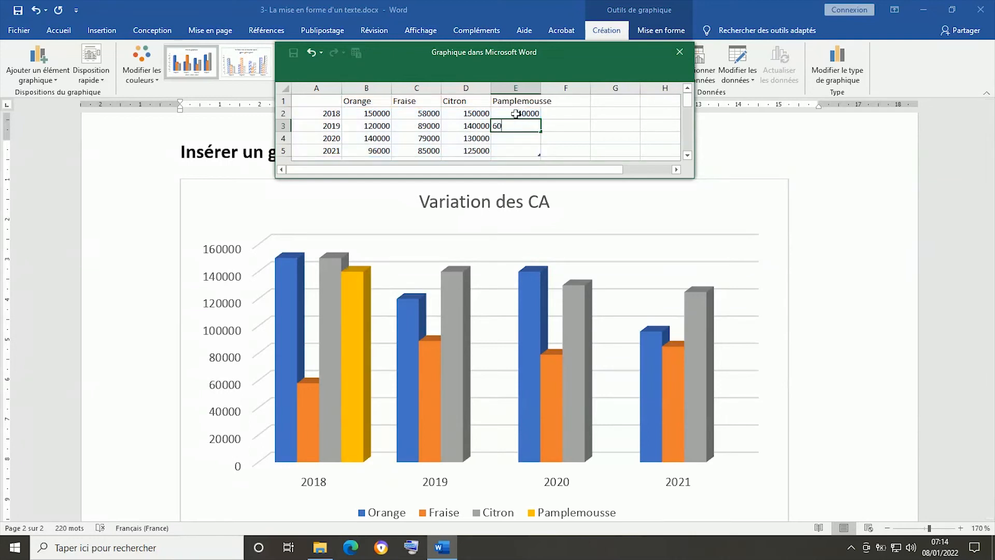
key("Return")
type("7")
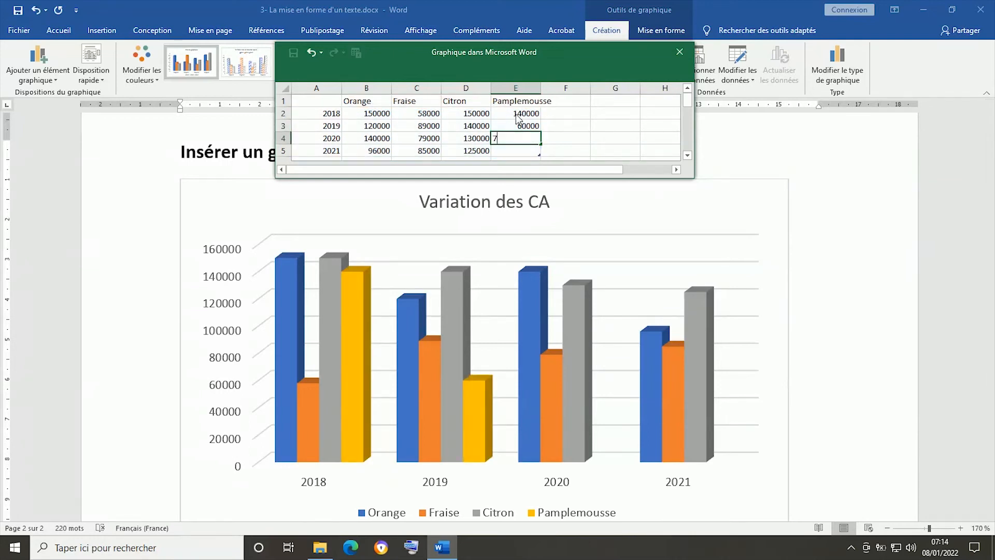
type("5000")
key("Return")
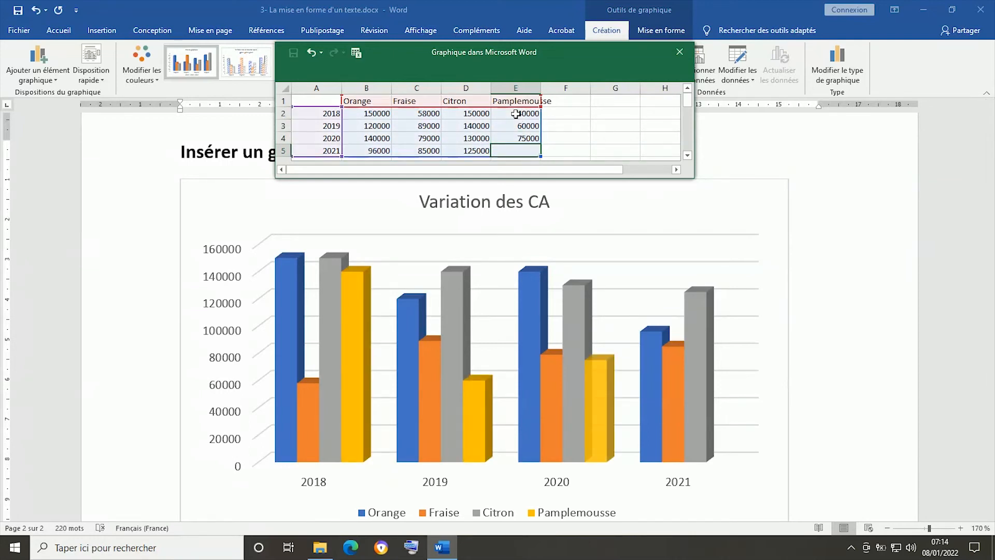
type("96000")
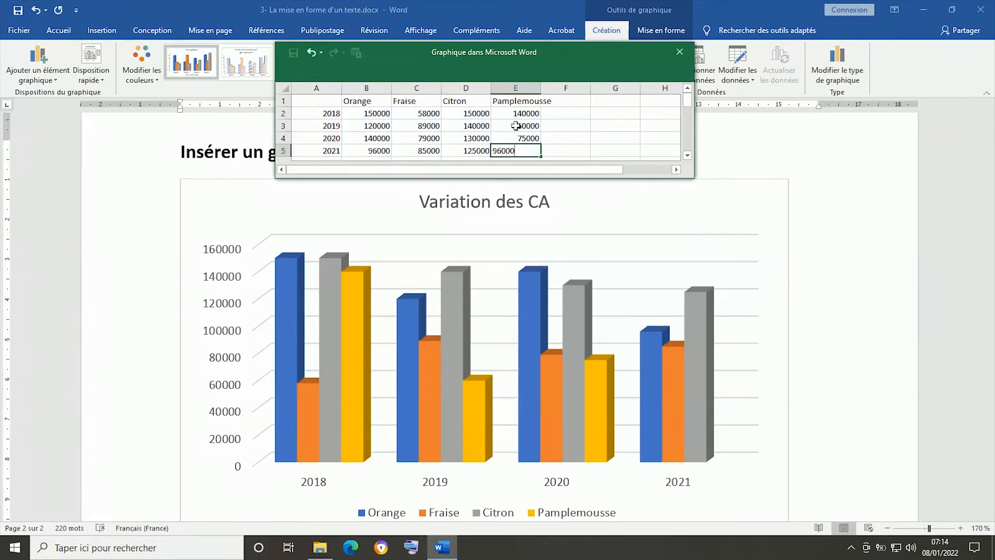
left_click(516, 126)
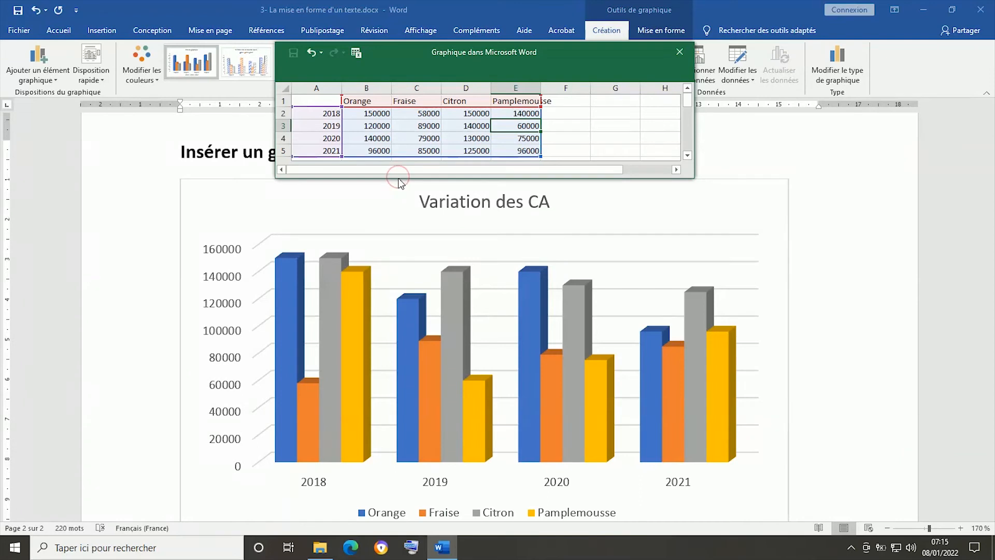
- Enlarge the data sheet window and add a row labelled 2020 beneath the 2021 row
left_click_drag(398, 177, 397, 264)
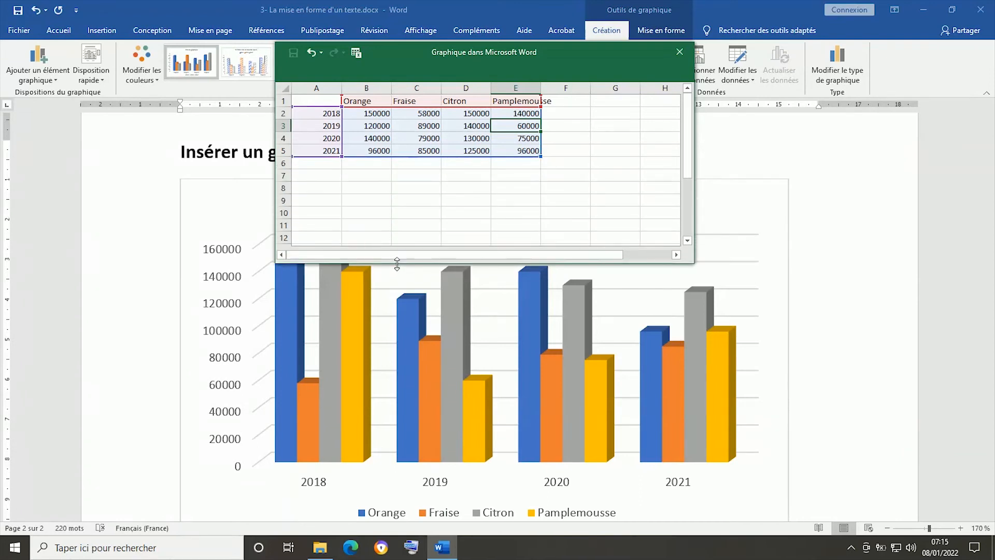
left_click(325, 162)
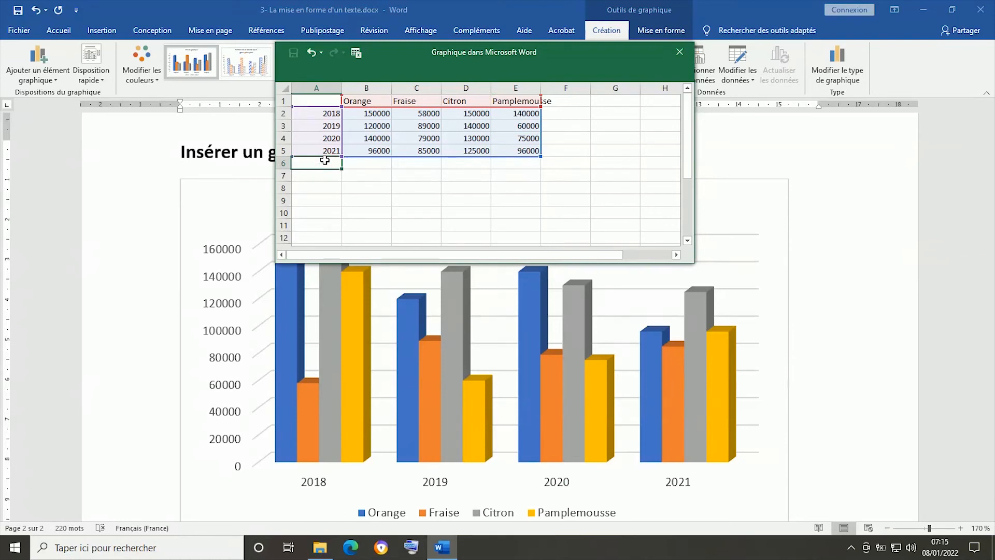
type("2020")
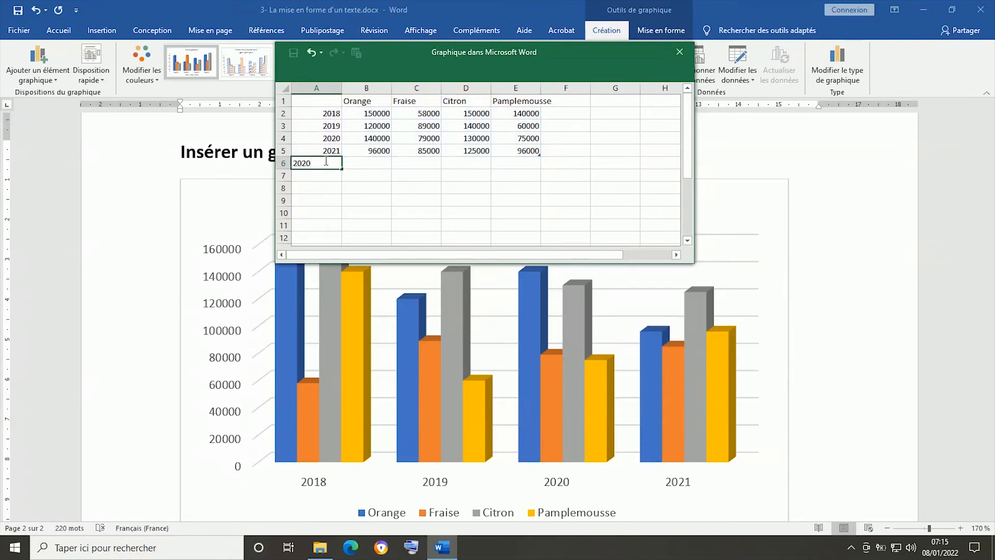
left_click(367, 160)
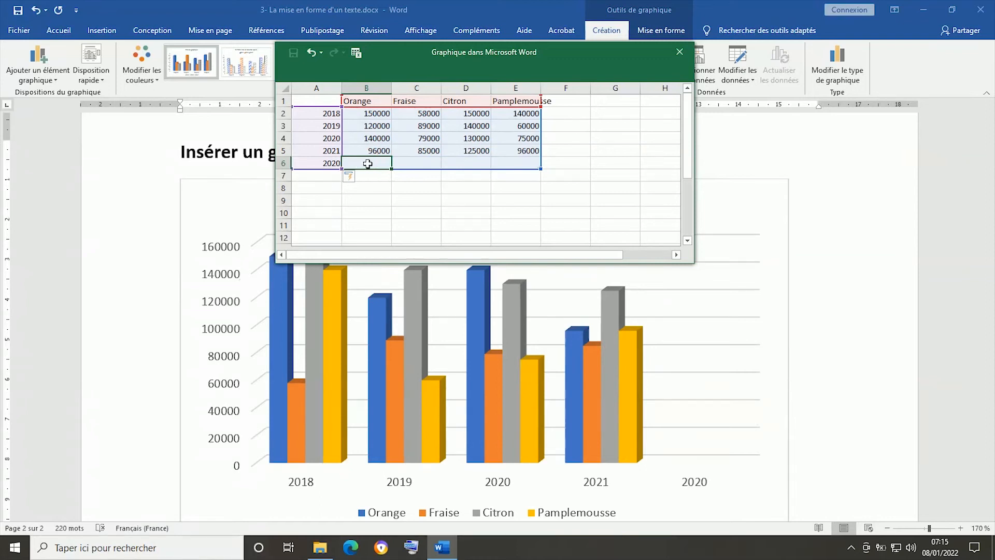
- Fill the new row 6 with 36000 for Orange, 25000 for Fraise, 45000 for Citron and 60000 for Pamplemousse
type("180")
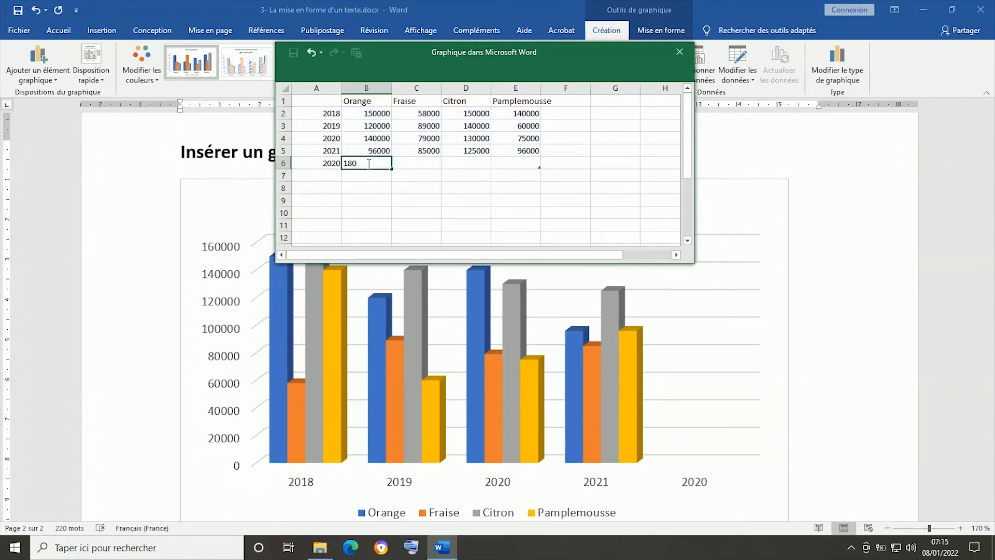
key("BackSpace")
type("36000")
key("Tab")
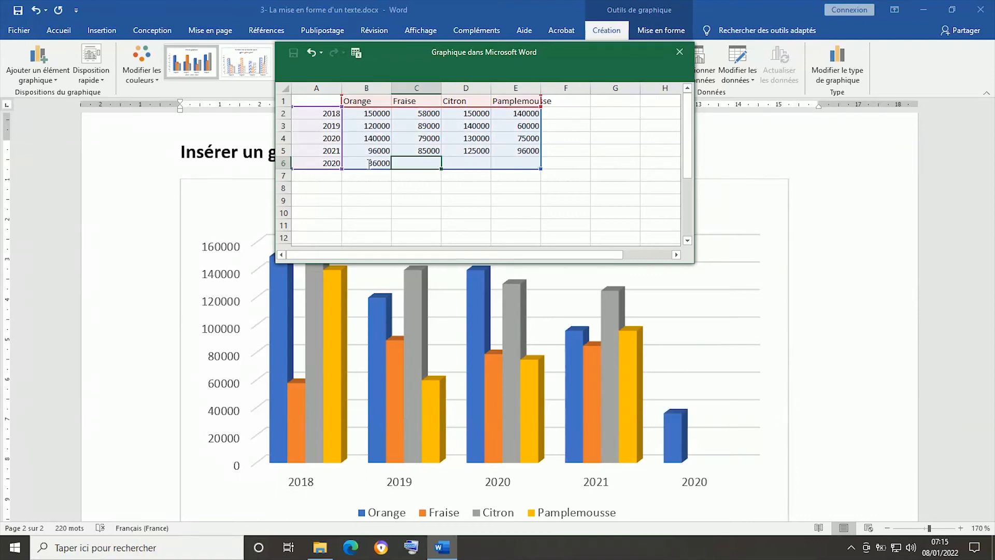
type("25000")
key("Tab")
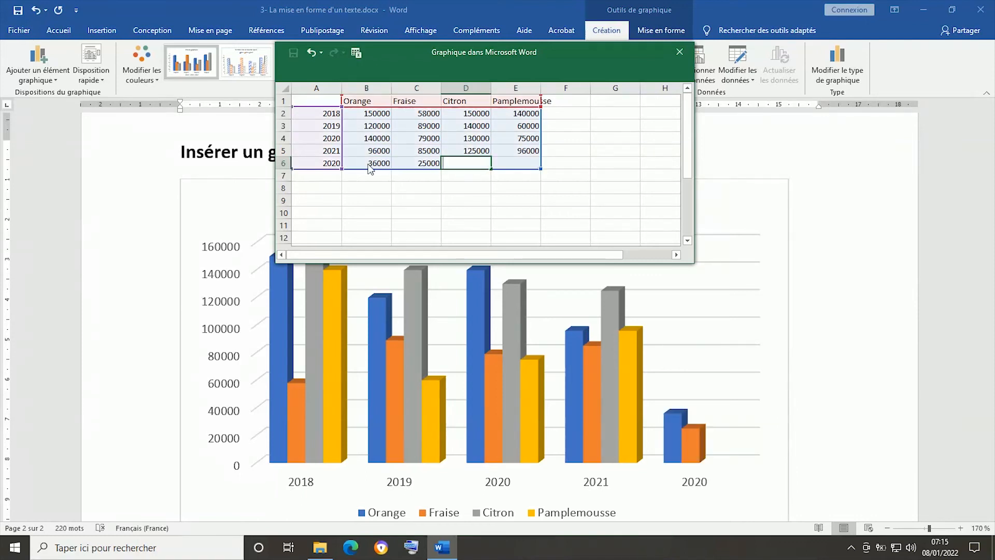
type("45000")
key("Tab")
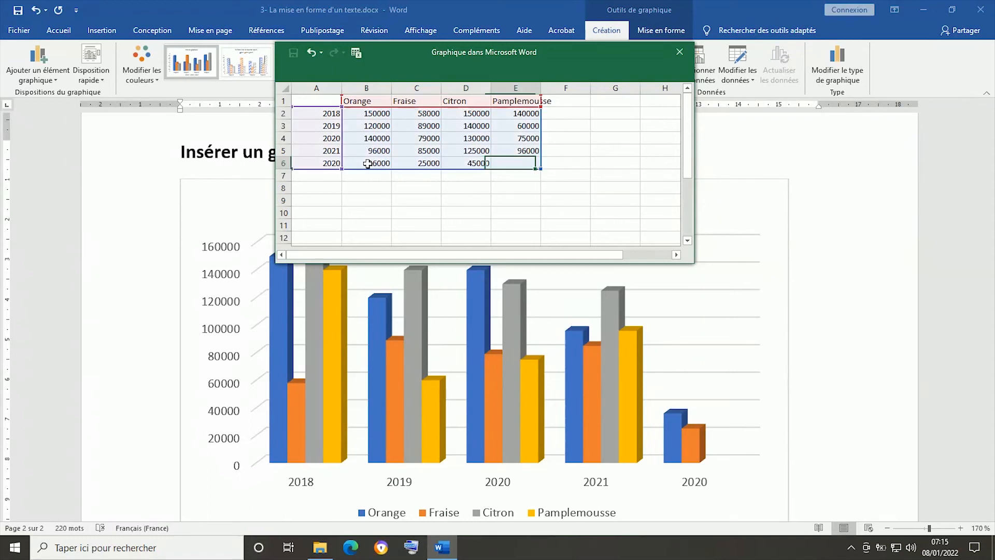
type("60000")
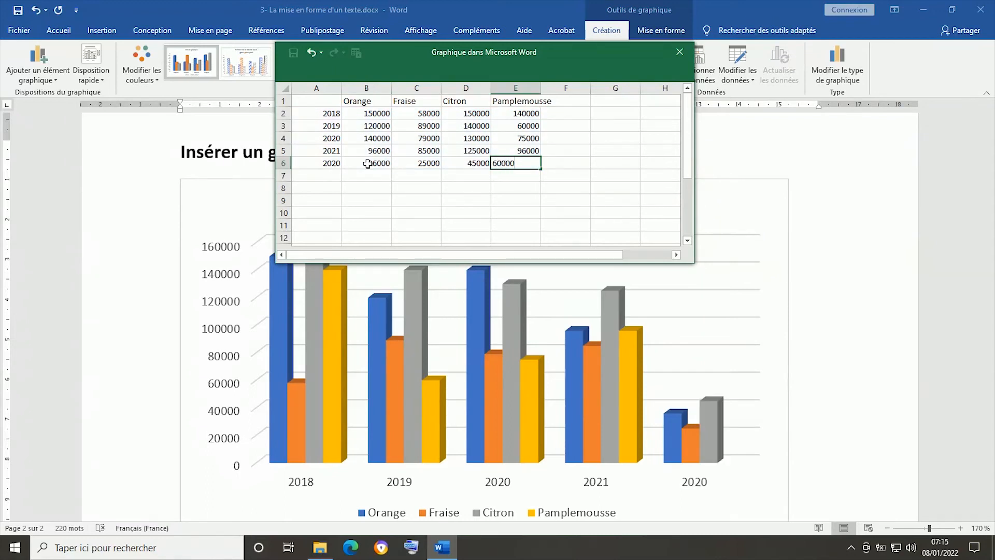
left_click(416, 187)
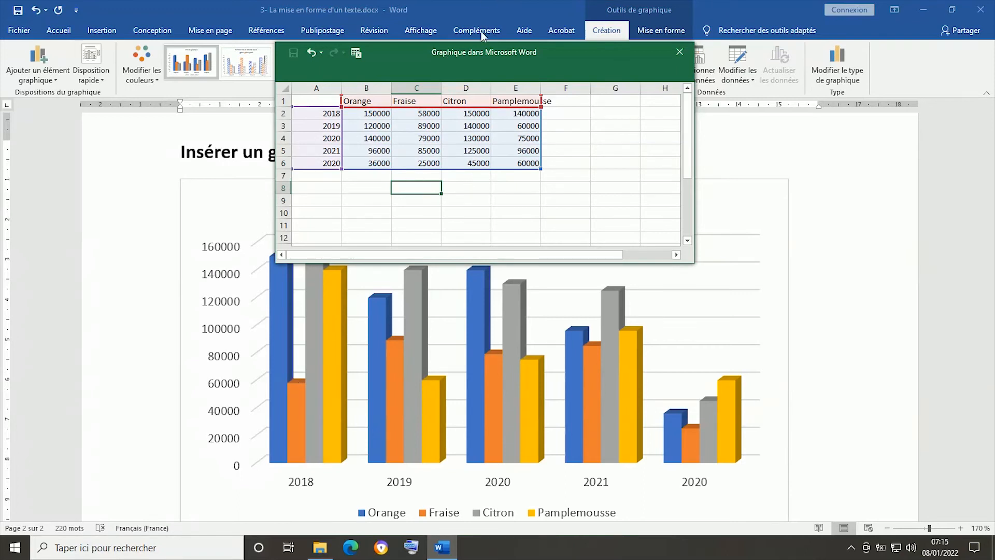
- Move the data sheet window away from the chart and delete the entire Pamplemousse column
left_click_drag(478, 54, 617, 41)
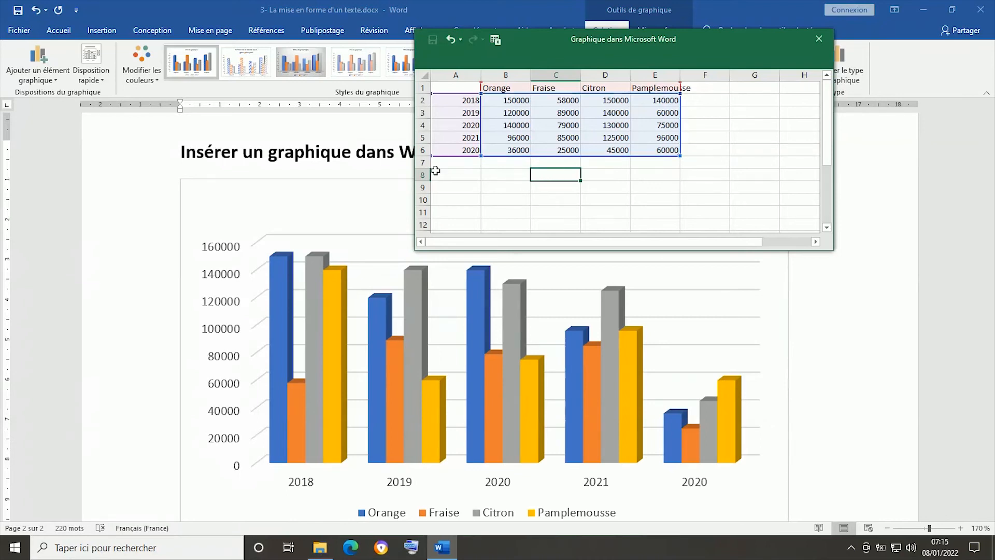
left_click_drag(561, 242, 549, 243)
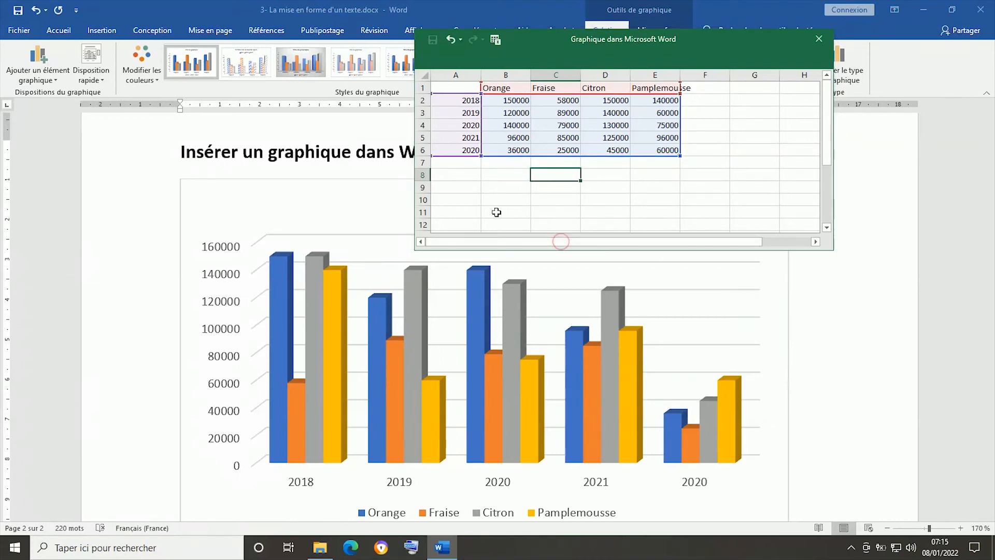
right_click(647, 72)
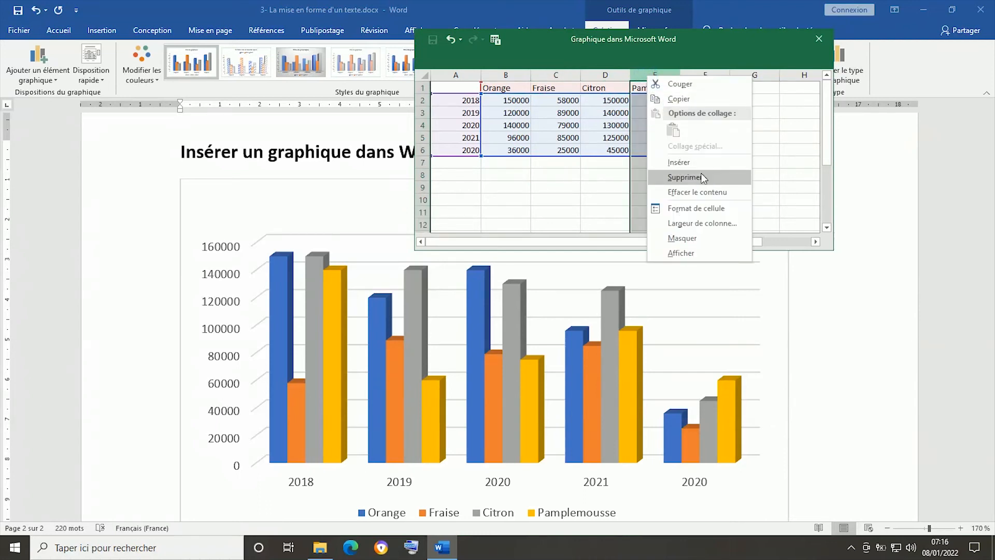
left_click(684, 177)
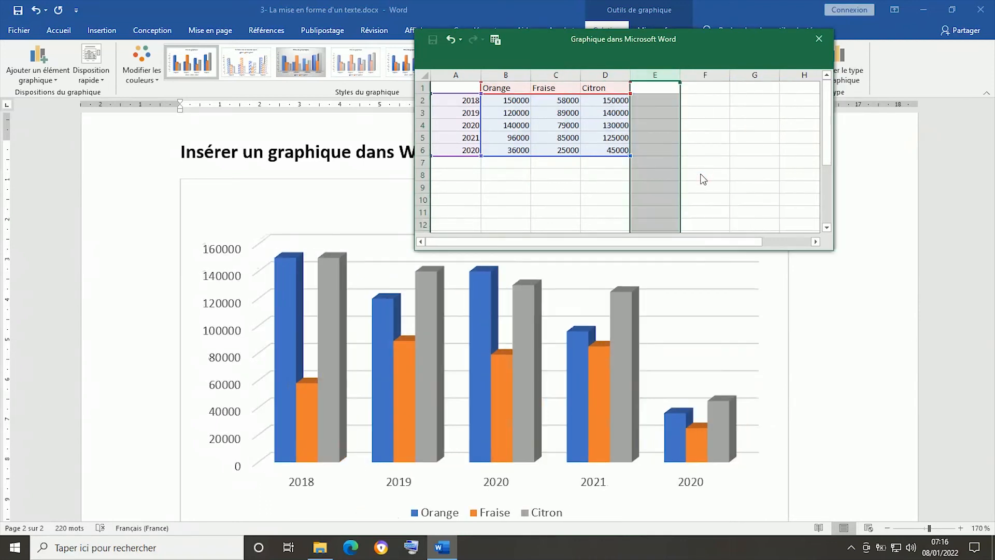
left_click(654, 175)
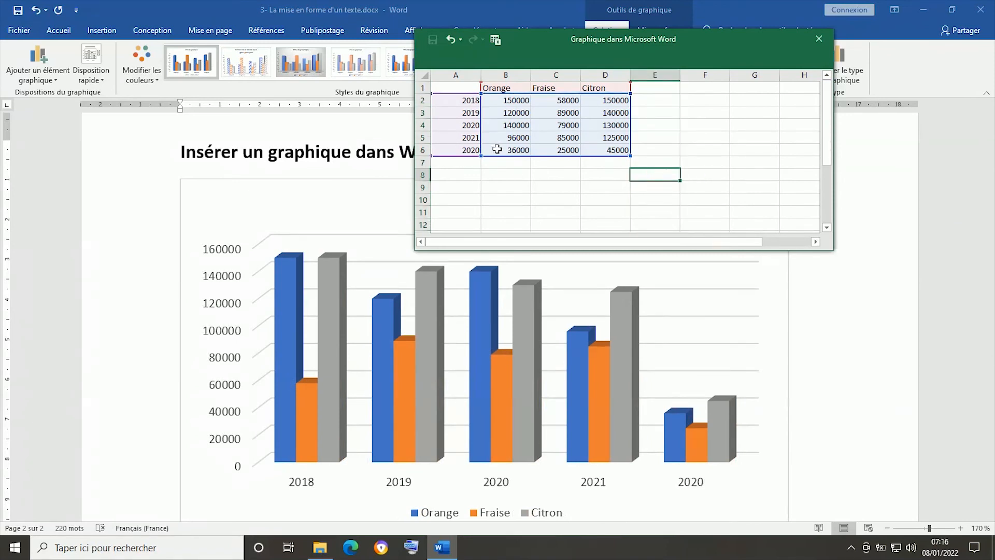
- Correct the year label of the data sheet's last row to 2022
left_click(469, 150)
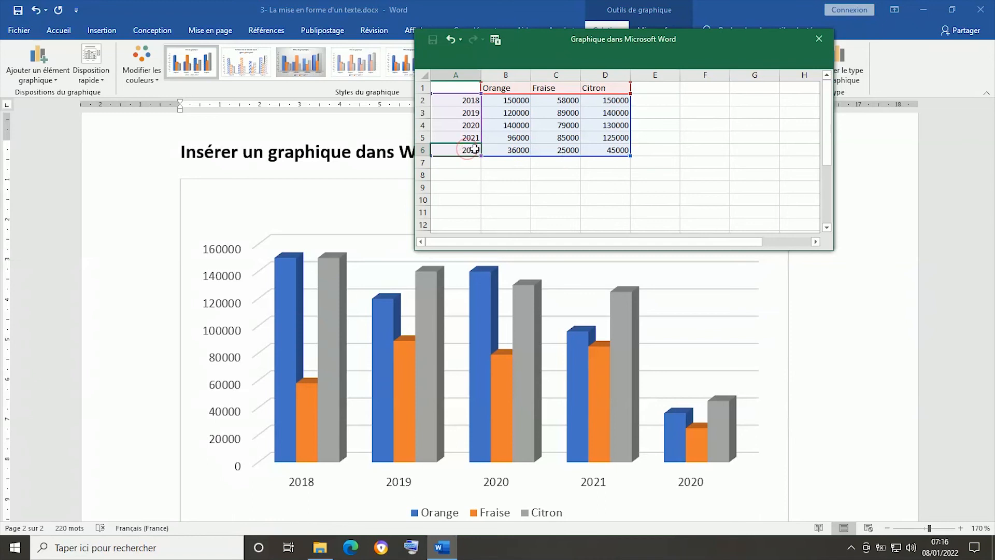
double_click(476, 150)
key("BackSpace")
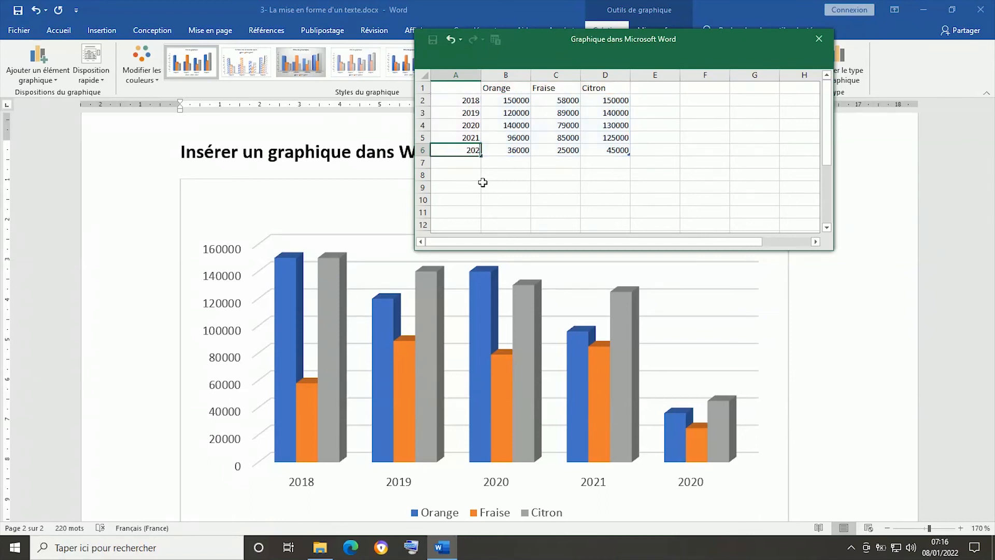
left_click(505, 187)
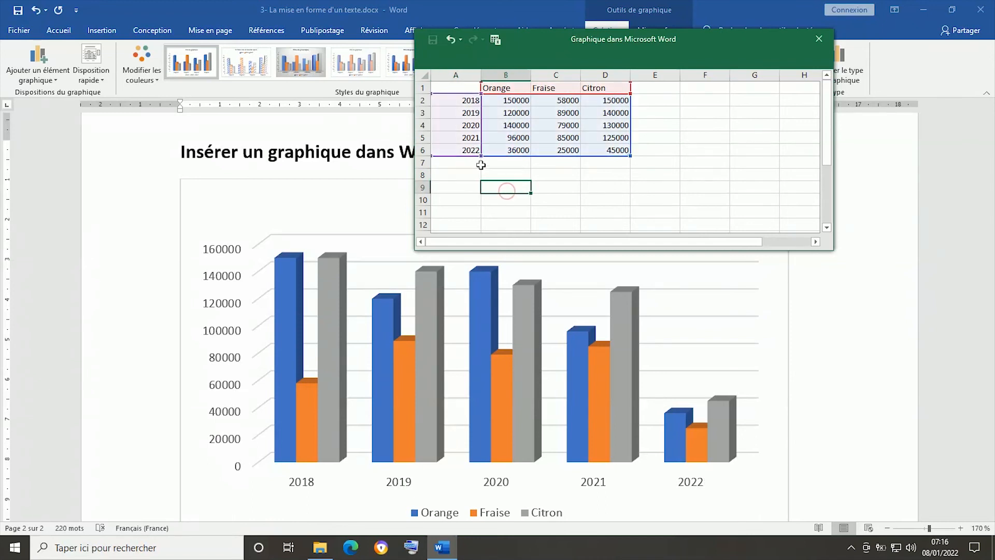
- Delete the entire 2022 row from the data sheet and close the sheet
right_click(423, 150)
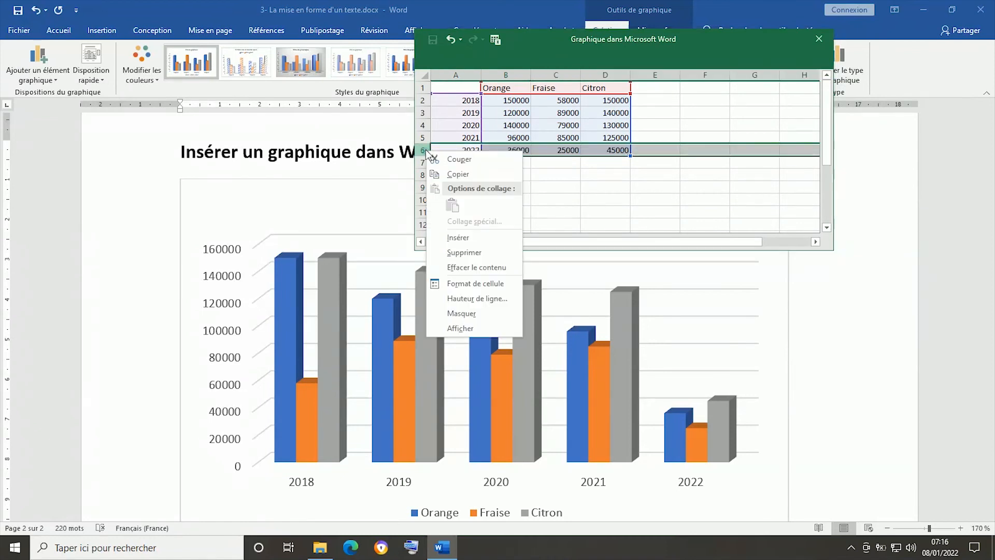
left_click(465, 252)
left_click(559, 187)
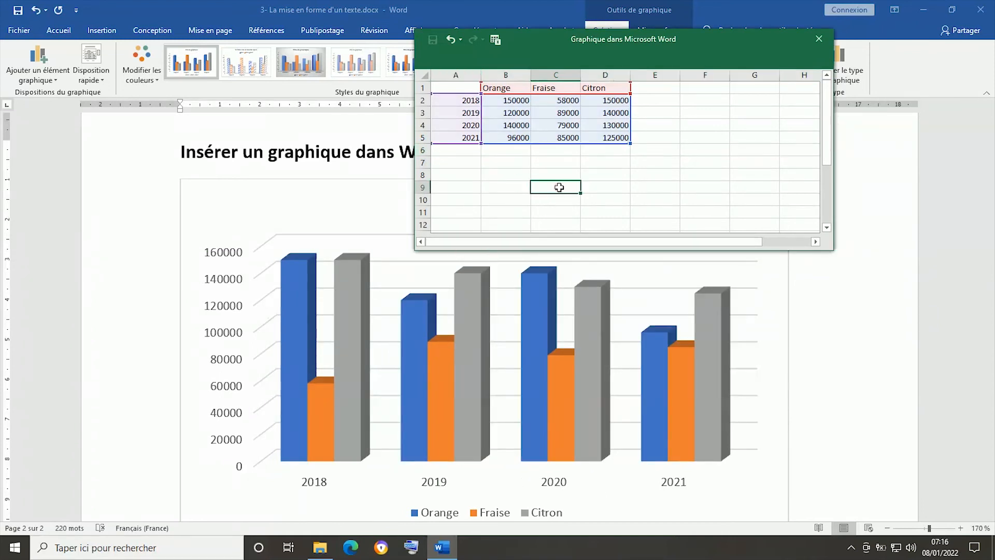
left_click(823, 38)
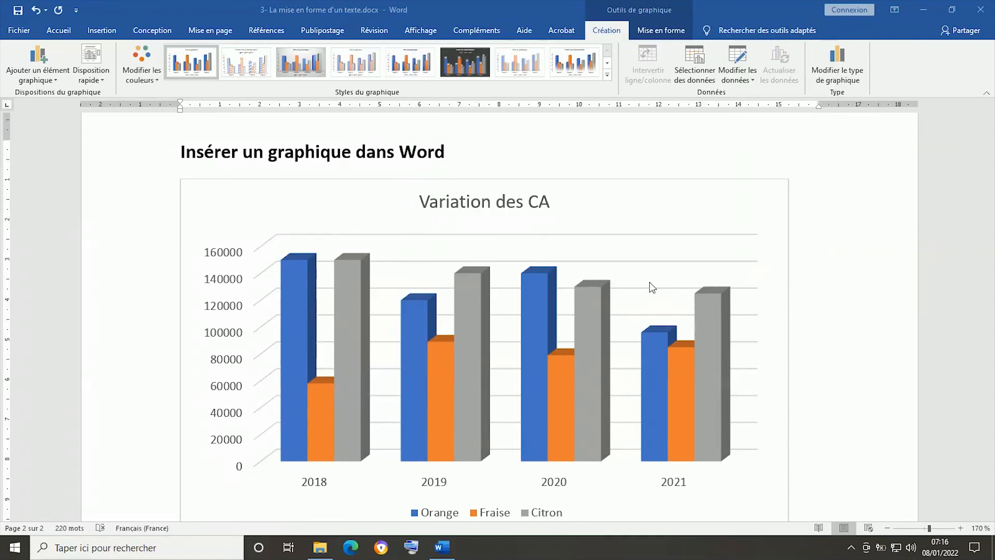
- Look at the data label options of the "Variation des CA" chart, add a data table to it and deselect the chart
left_click(622, 203)
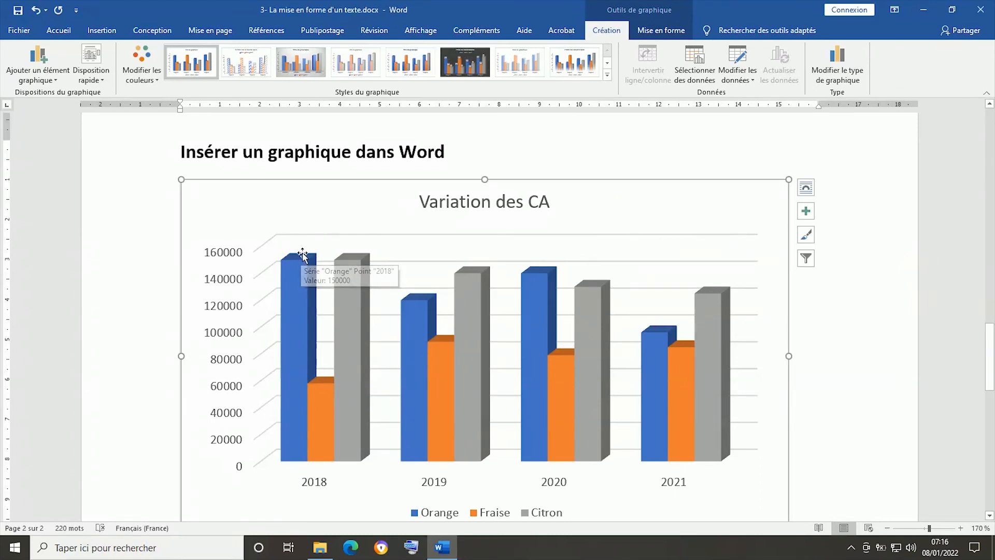
left_click(806, 212)
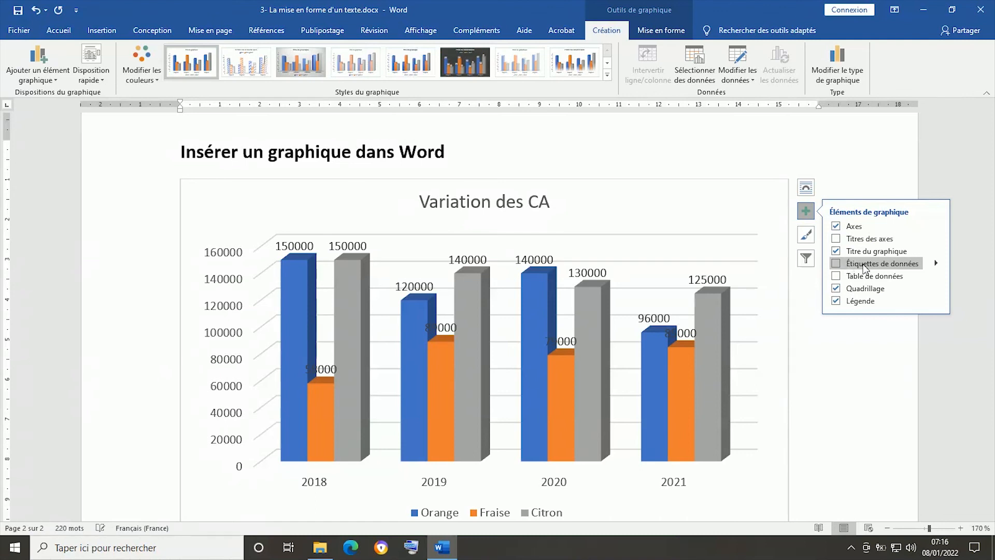
left_click(937, 263)
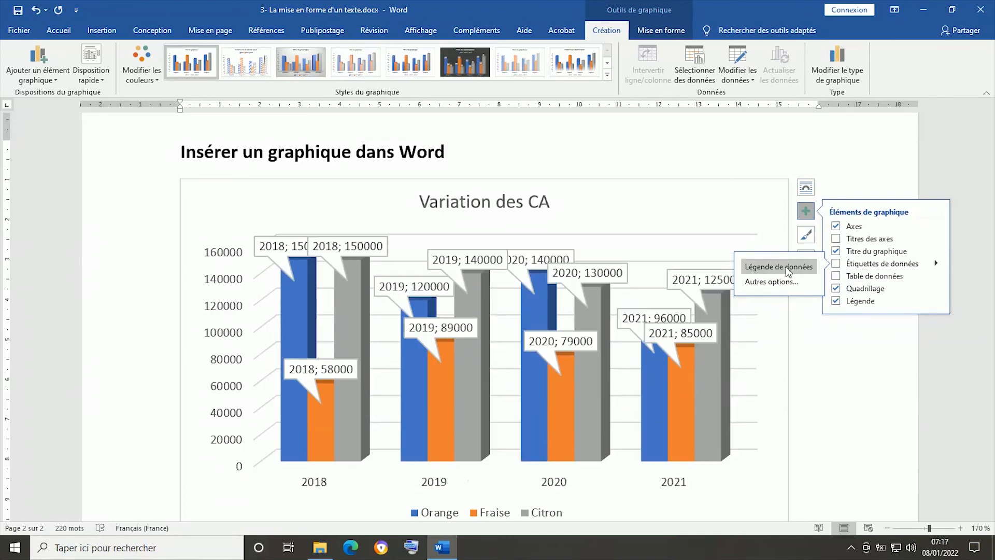
left_click(886, 275)
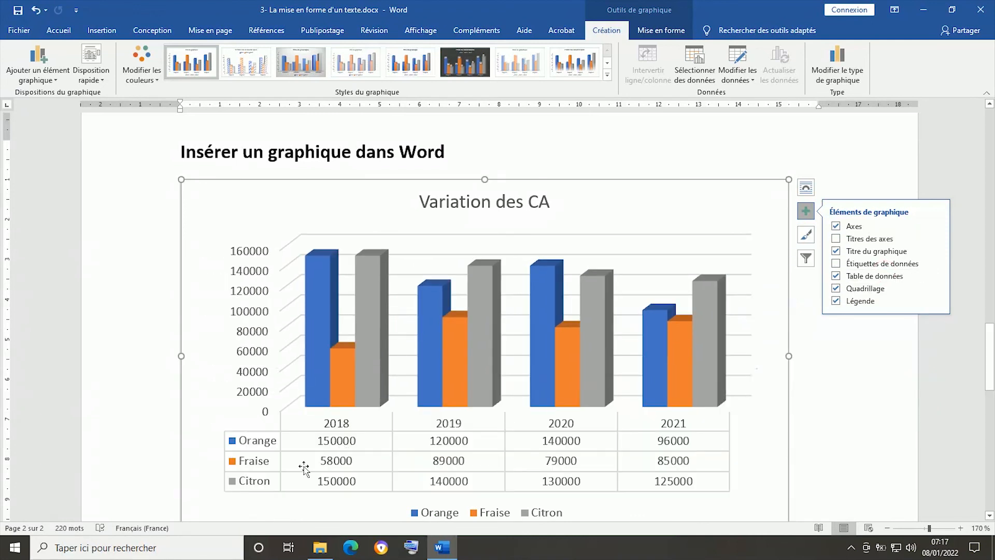
scroll(362, 427, "down", 2)
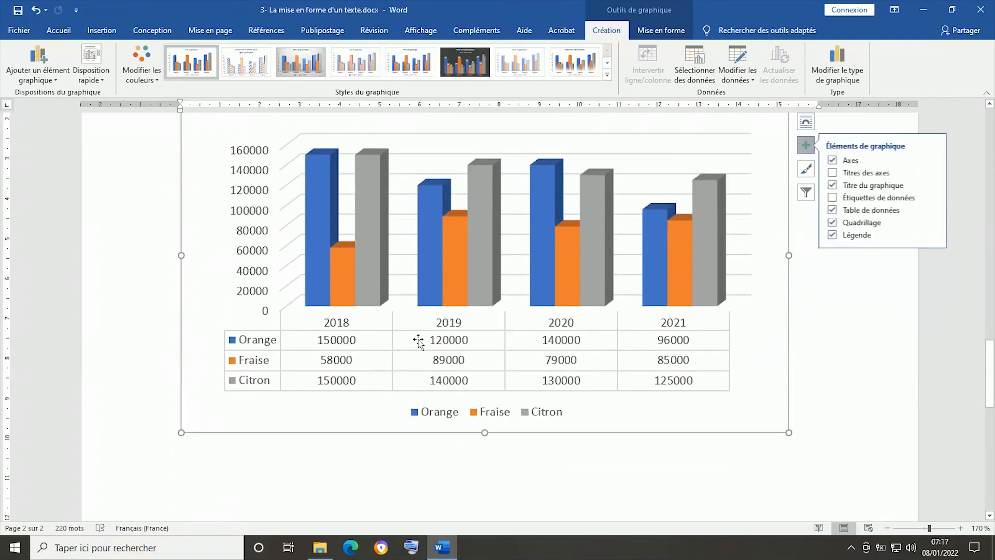
scroll(421, 342, "up", 1)
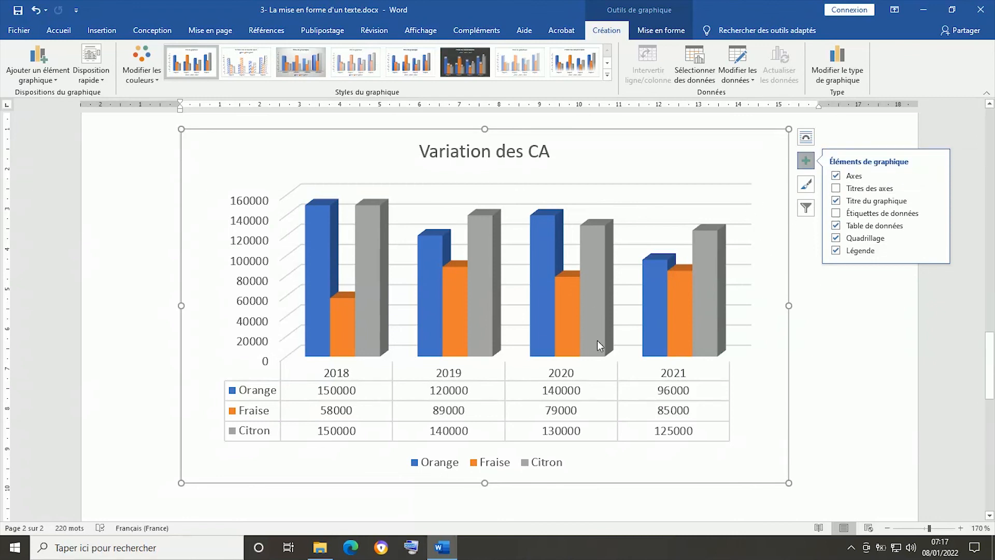
left_click(800, 352)
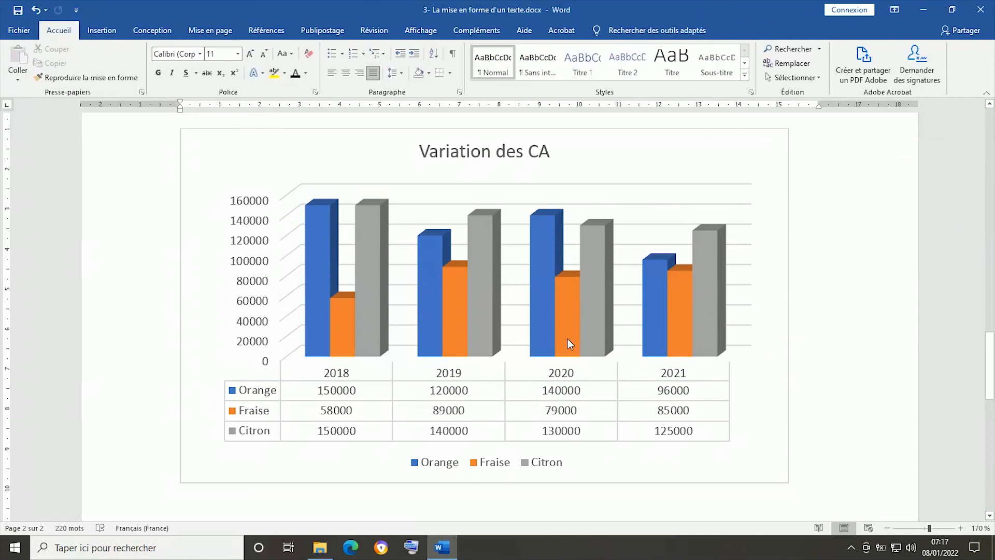
mouse_move(568, 338)
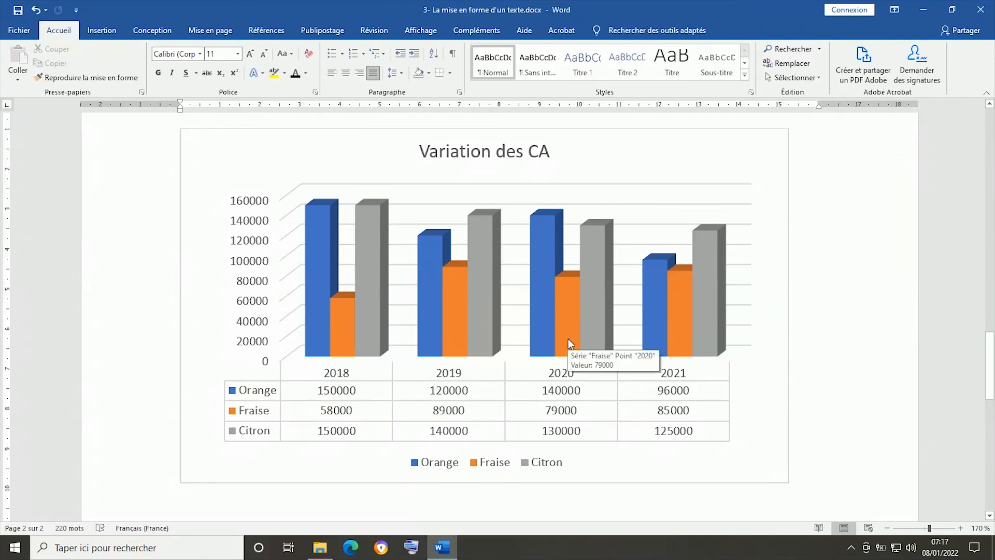